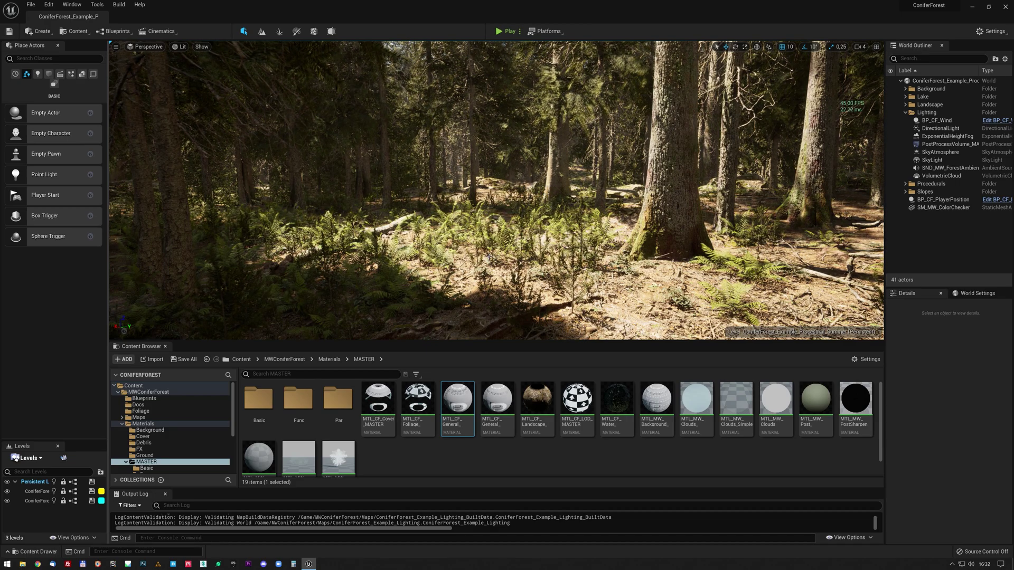
- Fly into the forest and view it in the Nanite overview visualization
mouse_move(492, 260)
right_mouse_down()
mouse_move(492, 221)
mouse_move(492, 248)
mouse_move(525, 240)
right_mouse_up()
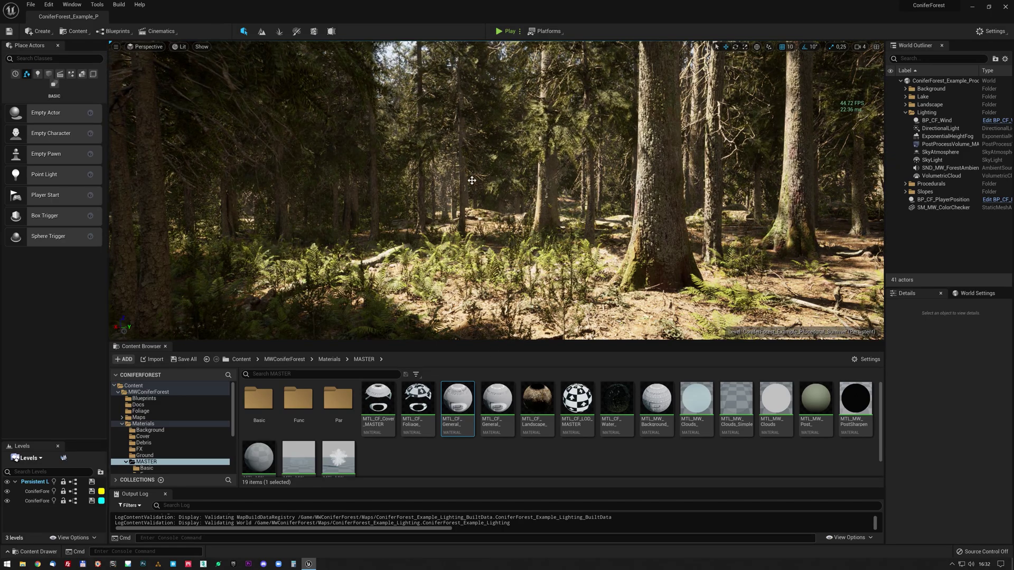
right_click_drag(526, 213, 389, 248)
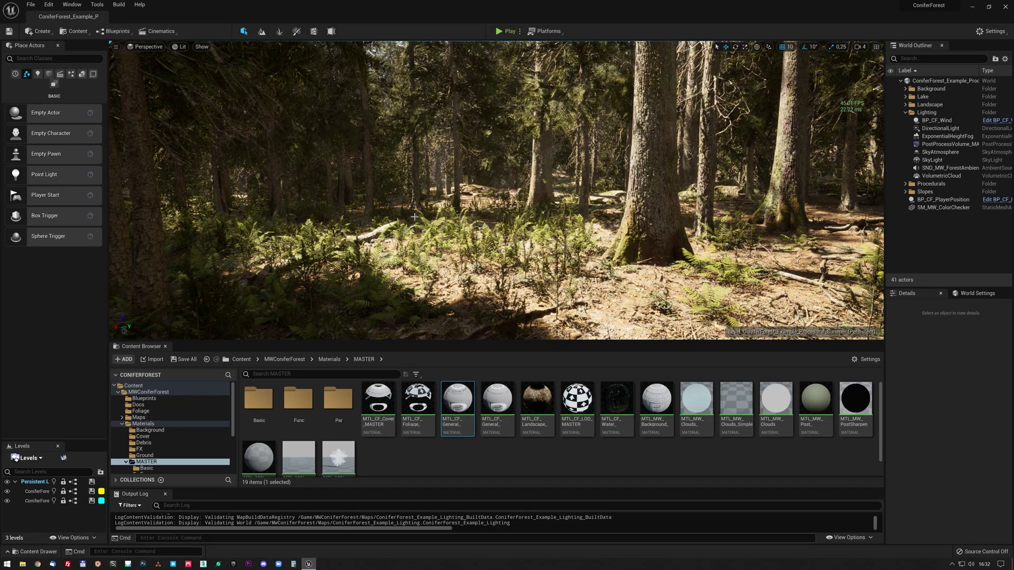
left_click(180, 49)
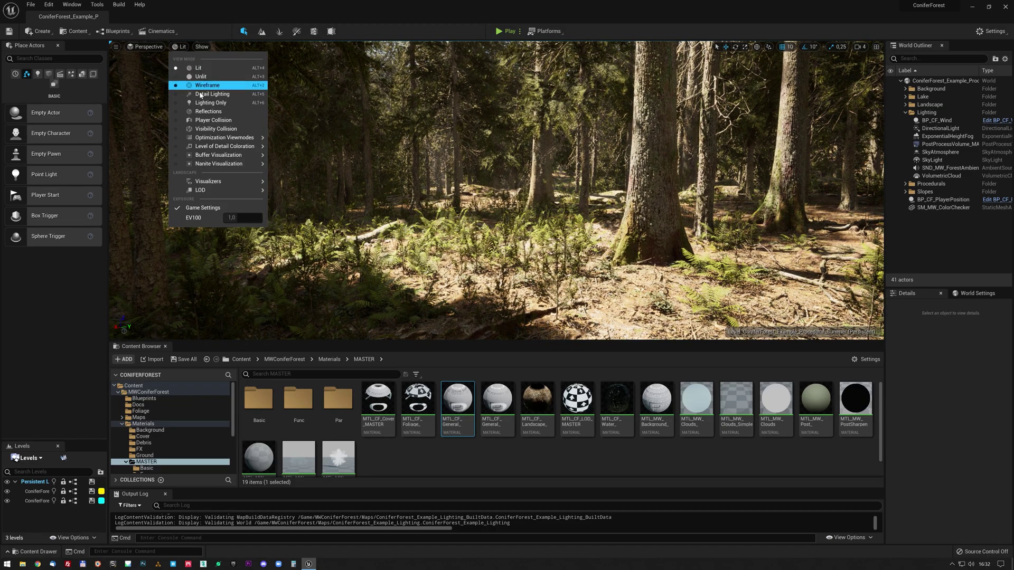
mouse_move(219, 163)
left_click(285, 177)
right_click_drag(476, 216, 477, 215)
right_click_drag(323, 140, 323, 139)
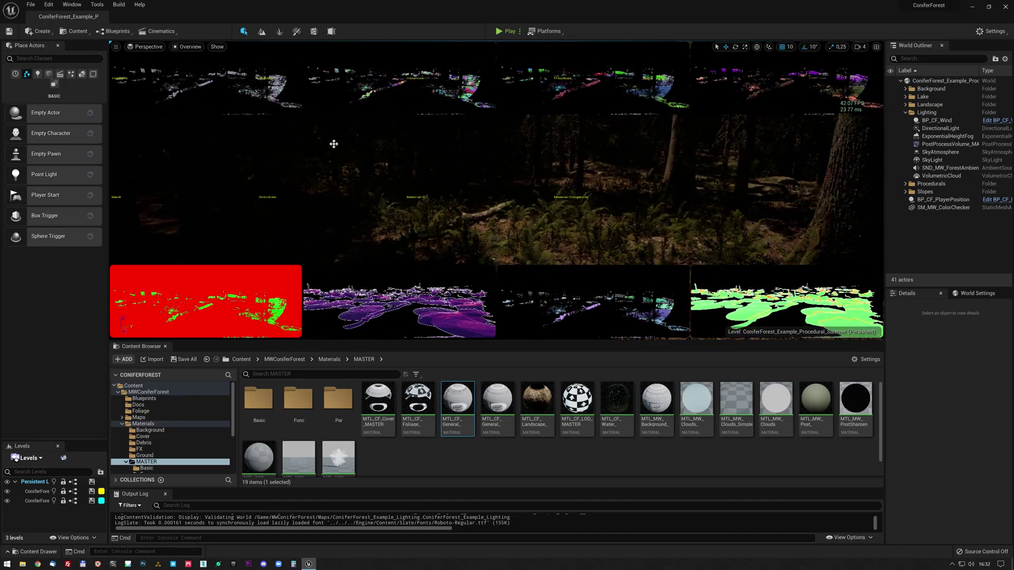
- Switch back to the Lit view and fly through the ferns and tall trunks
left_click(191, 47)
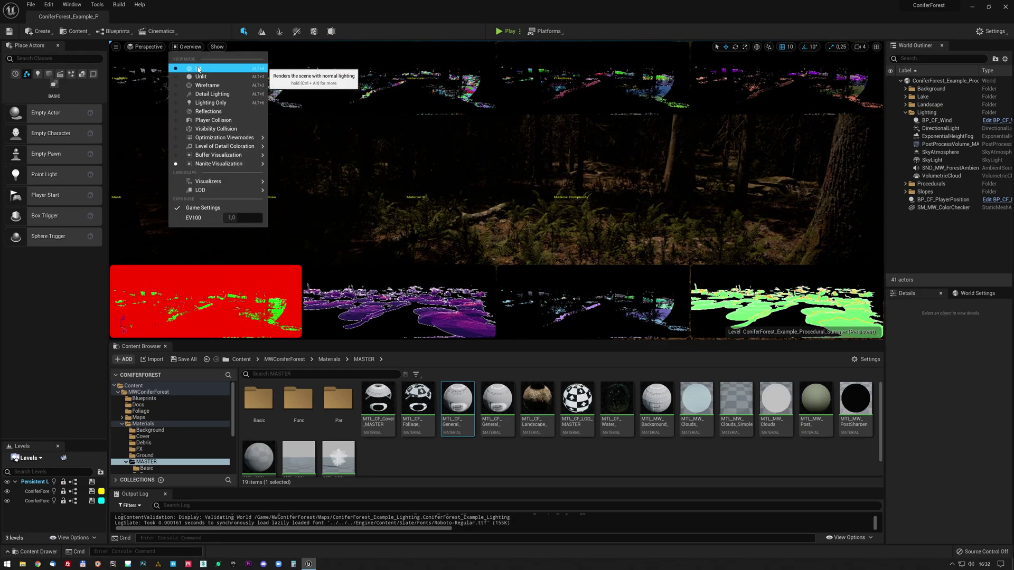
left_click(198, 68)
right_click_drag(242, 106, 242, 106)
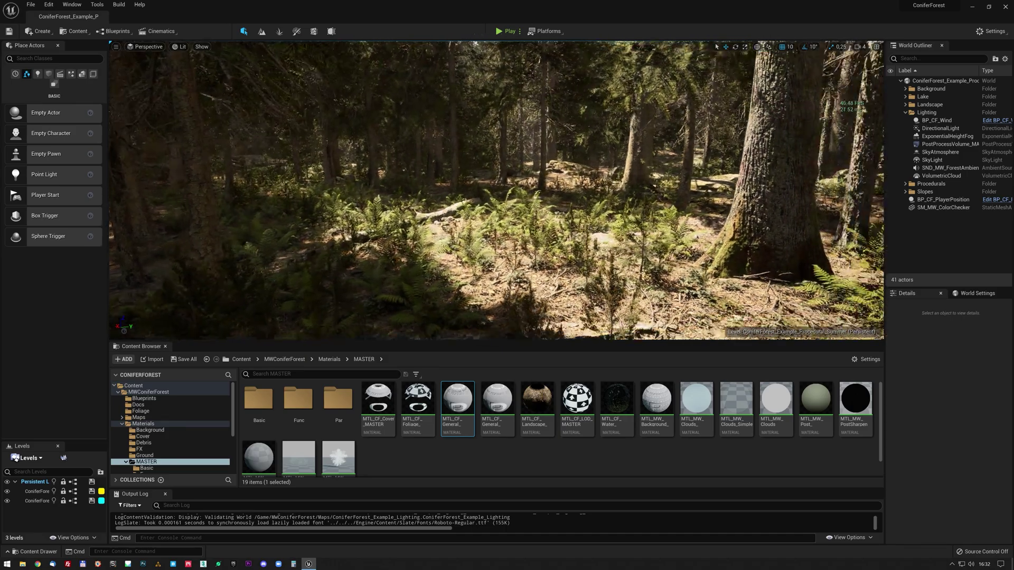
right_click_drag(598, 239, 598, 239)
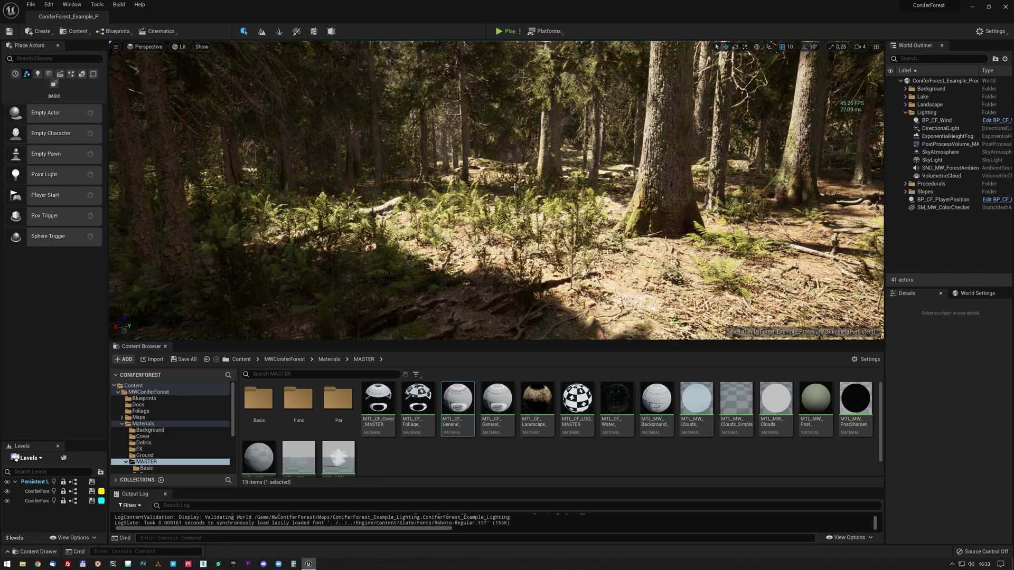
mouse_move(508, 188)
right_mouse_down()
mouse_move(491, 158)
mouse_move(531, 239)
right_mouse_up()
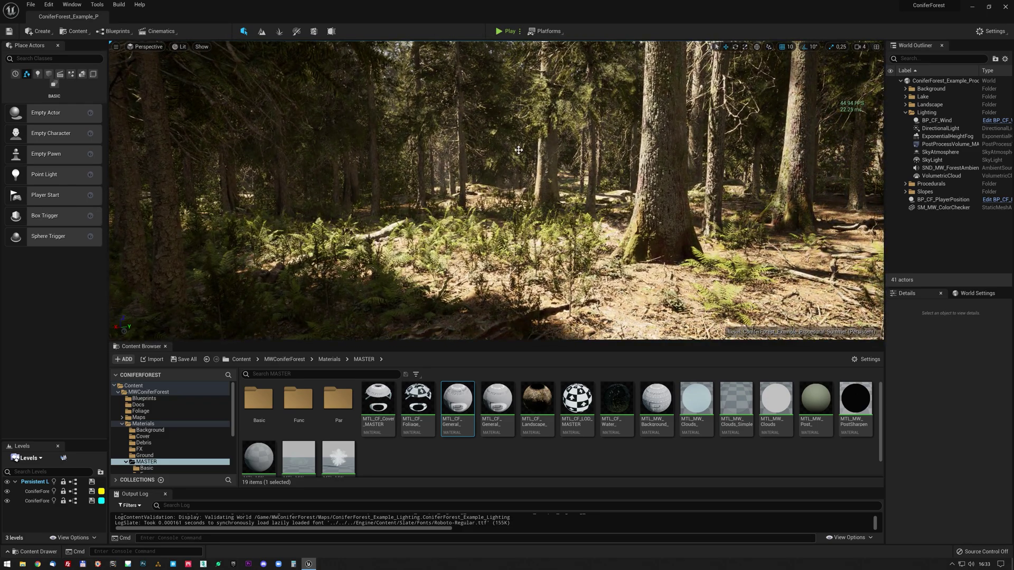
mouse_move(507, 188)
right_mouse_down()
mouse_move(491, 159)
mouse_move(531, 359)
right_mouse_up()
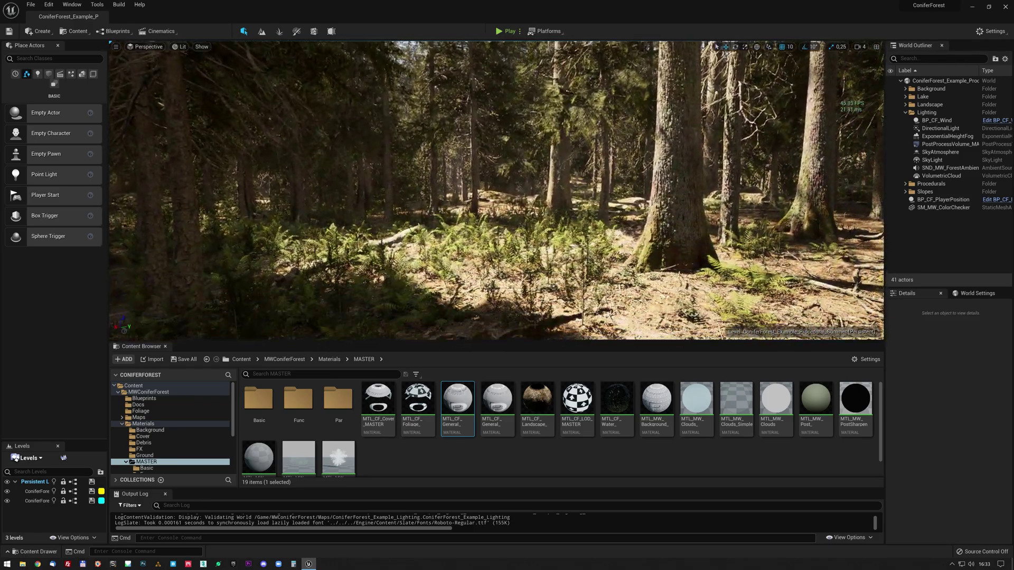
- Open the foliage master material and select its Multiply and MW_SSSFix nodes
left_click(430, 405)
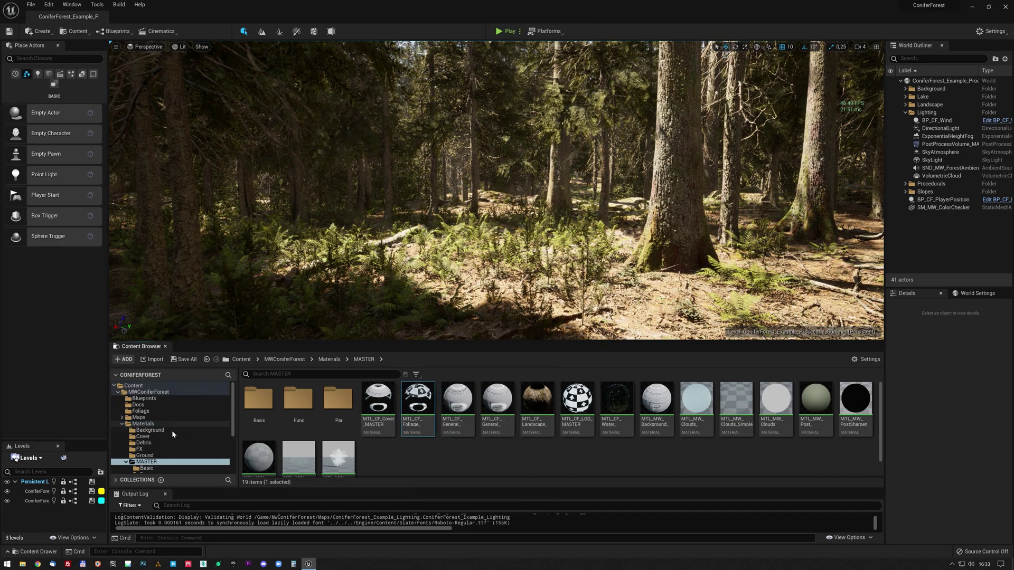
double_click(424, 407)
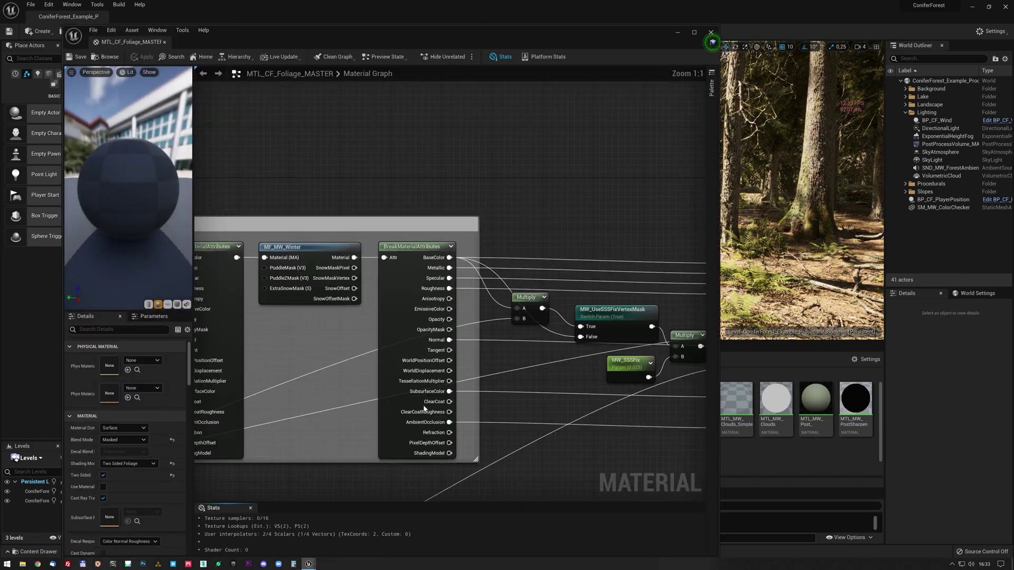
right_click_drag(511, 297, 461, 320)
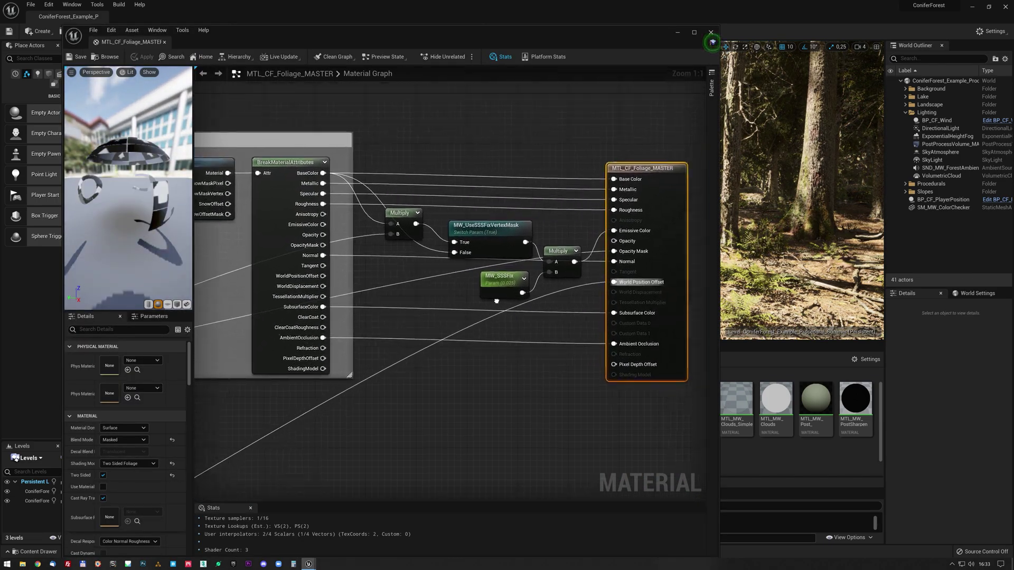
left_click_drag(349, 210, 545, 336)
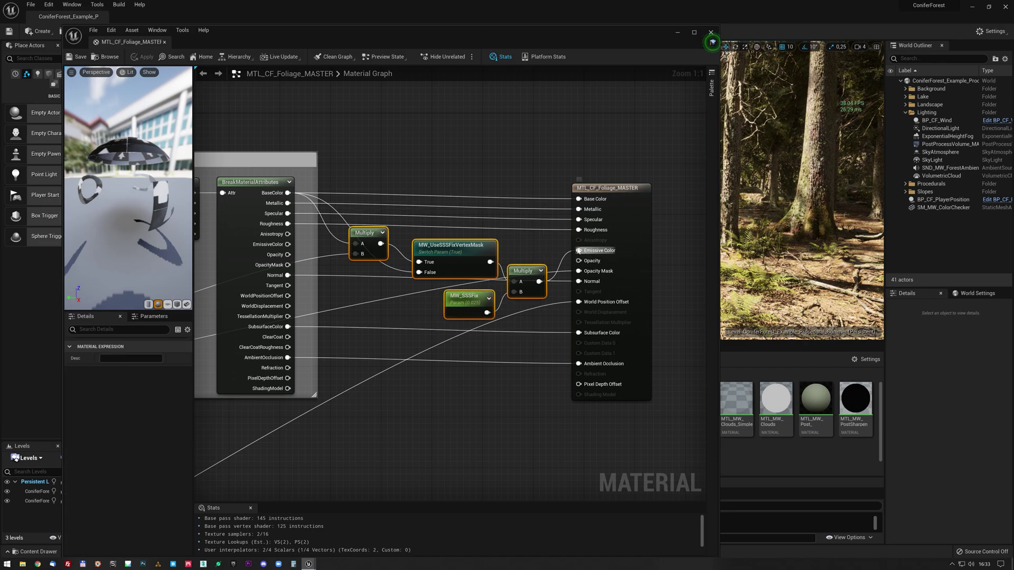
left_click(501, 158)
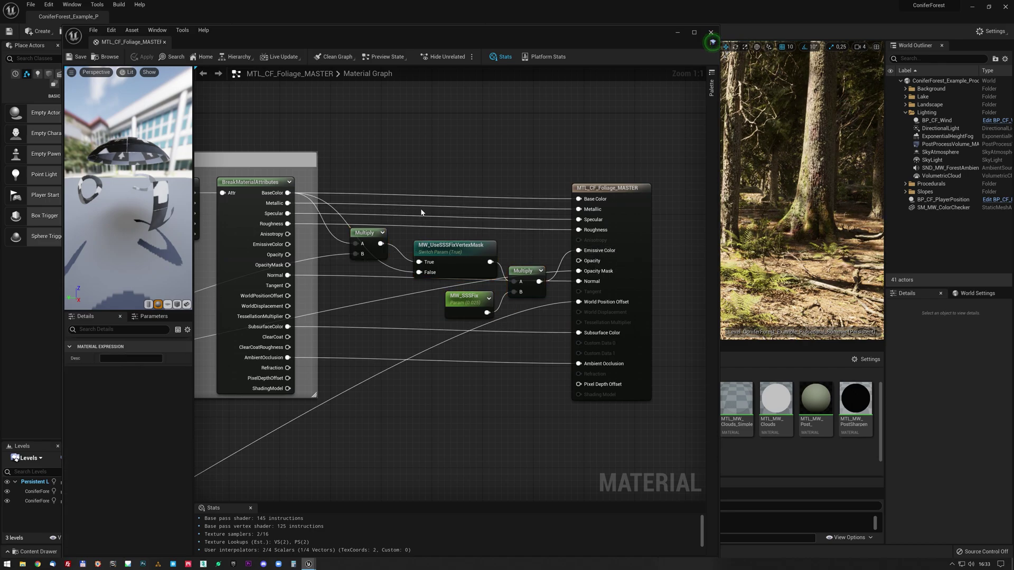
- Review the foliage material's Autumn, SubsurfaceColor, Wind and Opacity groups and the MW_SSSFix parameter
right_click_drag(282, 196, 349, 187)
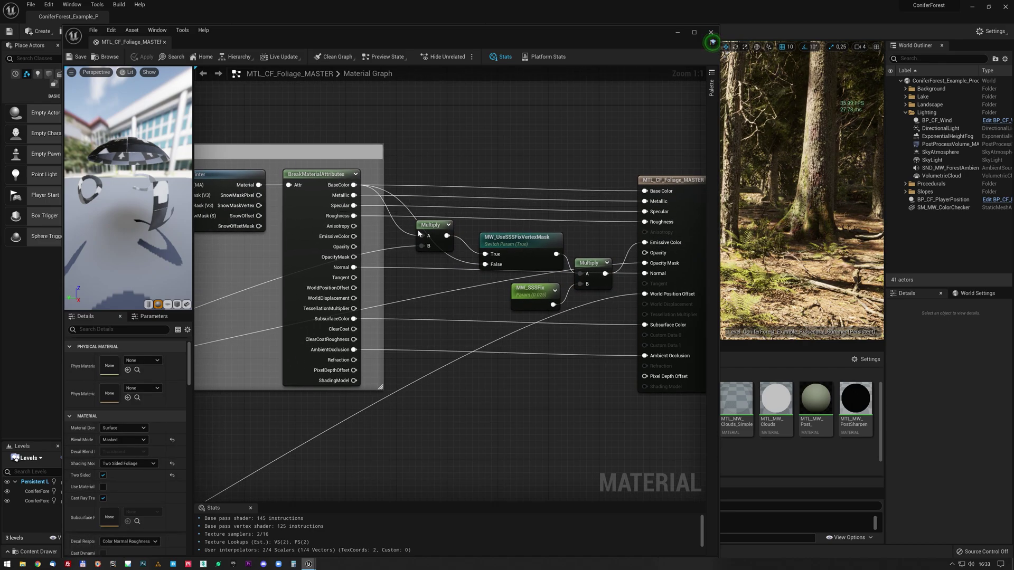
right_click_drag(422, 233, 623, 113)
mouse_move(545, 185)
right_mouse_down()
mouse_move(569, 226)
mouse_move(613, 209)
right_mouse_up()
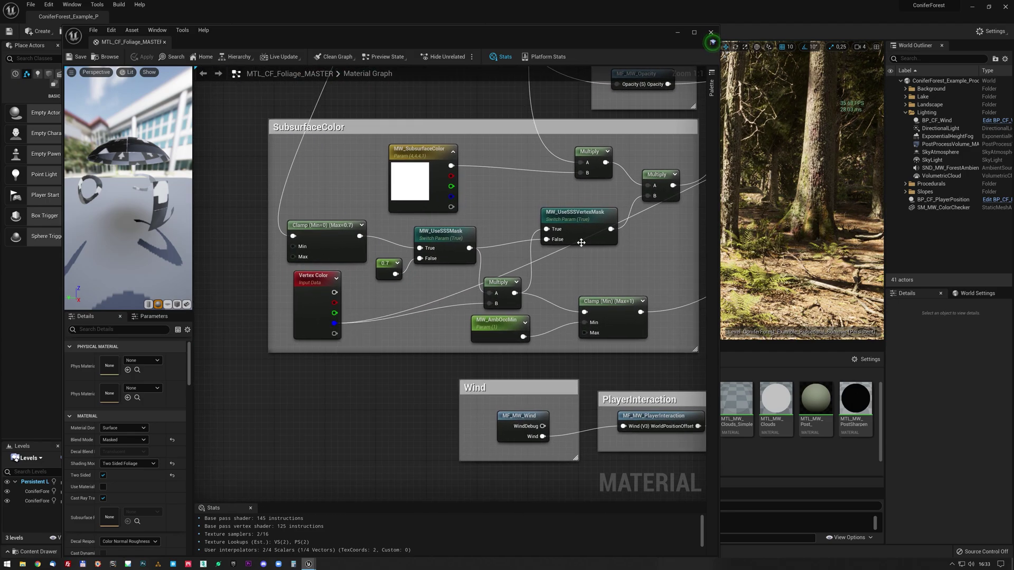
right_click_drag(584, 241, 489, 309)
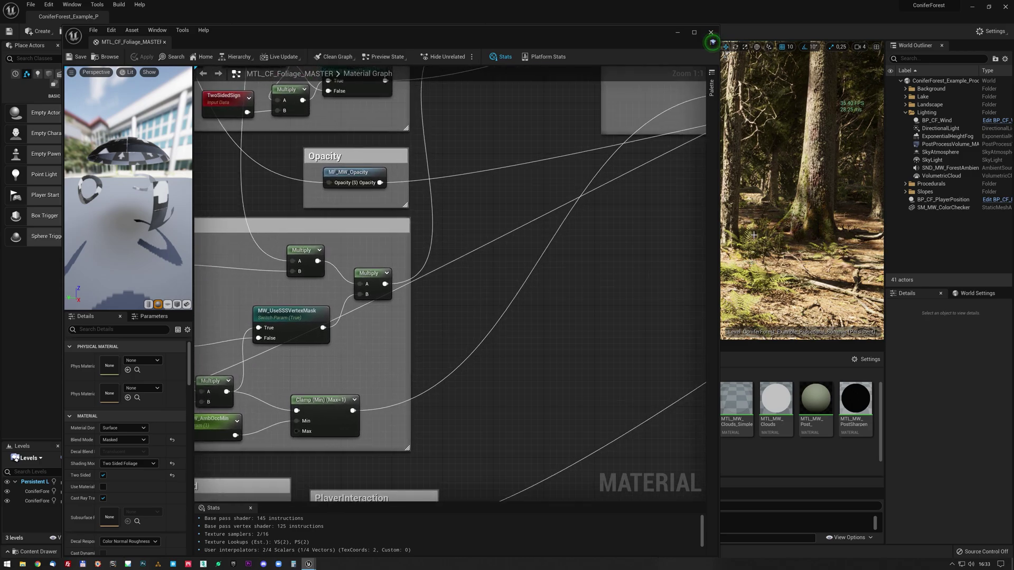
right_click_drag(603, 238, 481, 192)
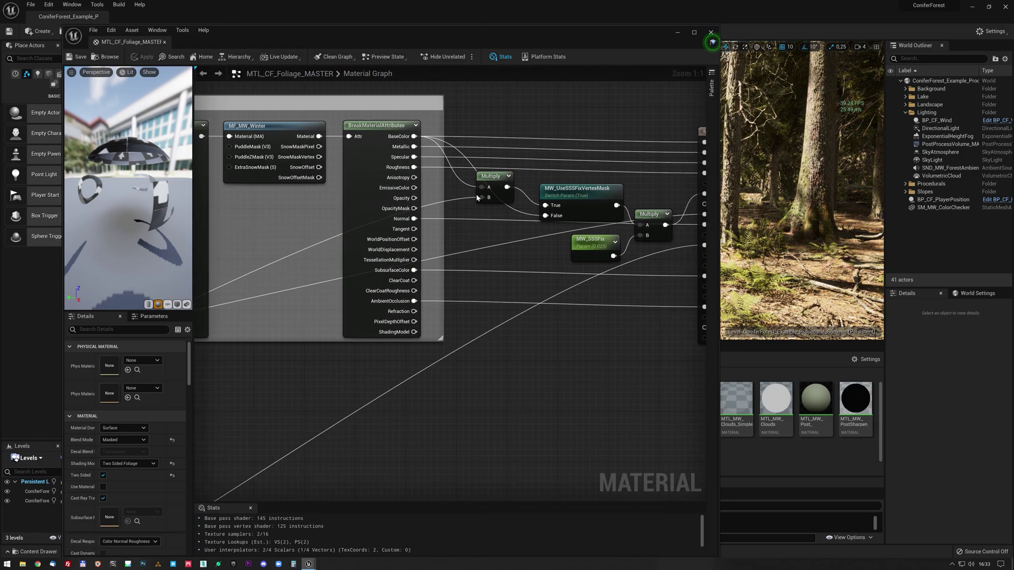
right_click_drag(548, 195, 461, 200)
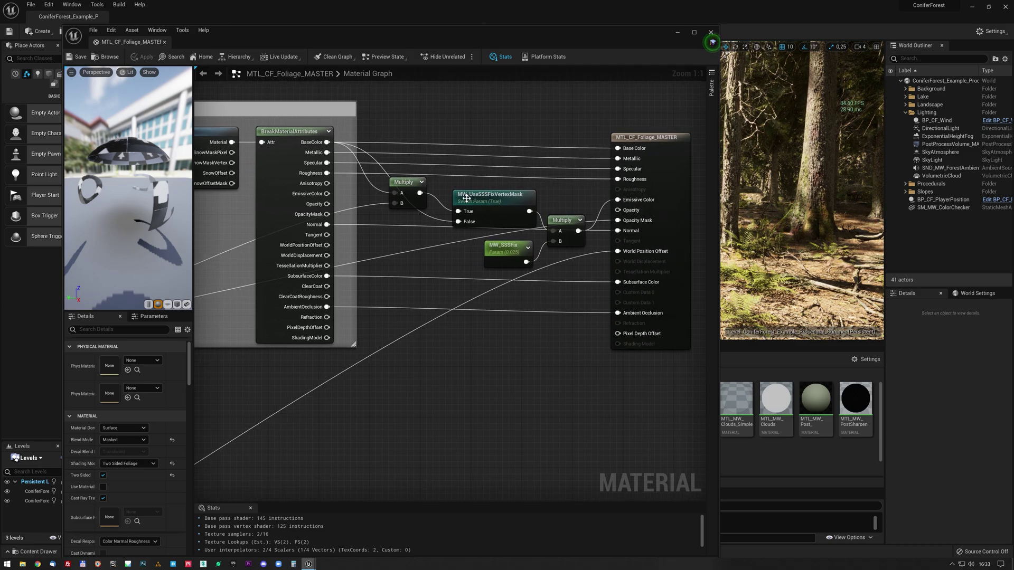
left_click(520, 256)
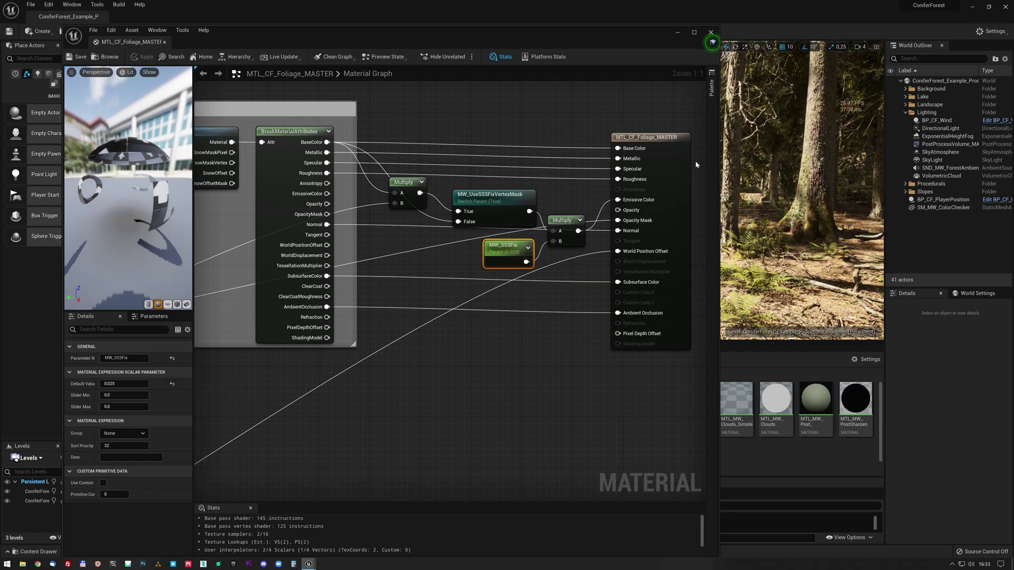
- Close the foliage material and open the LOD master material
left_click(711, 33)
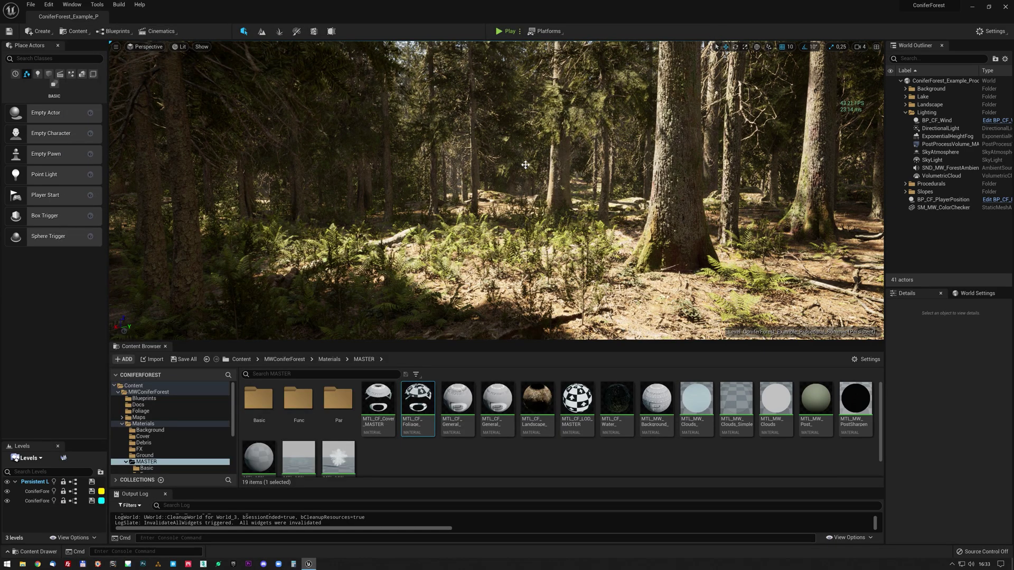
mouse_move(497, 211)
right_mouse_down()
mouse_move(491, 158)
mouse_move(491, 222)
mouse_move(464, 227)
right_mouse_up()
left_click(517, 442)
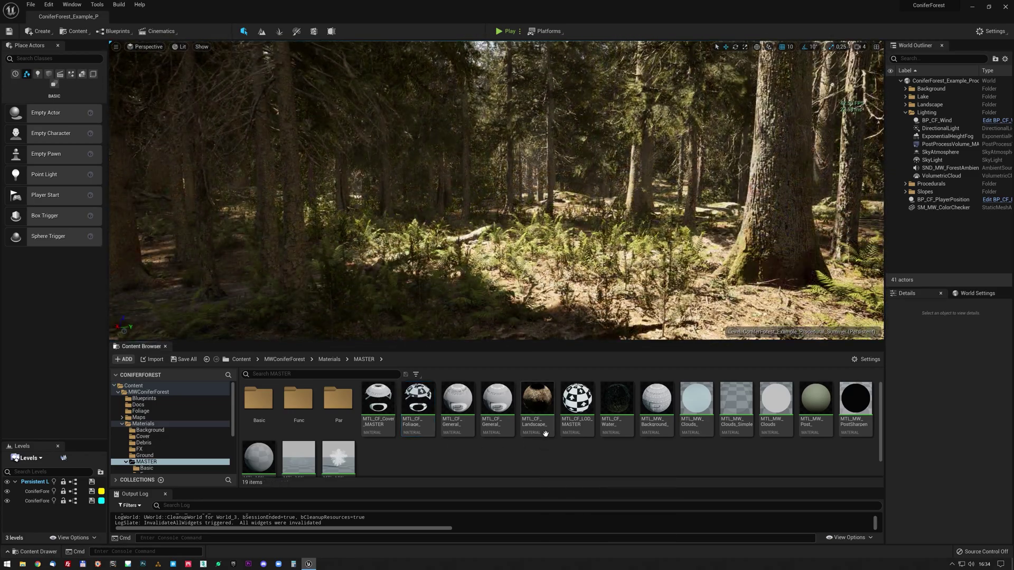
left_click(584, 408)
double_click(585, 408)
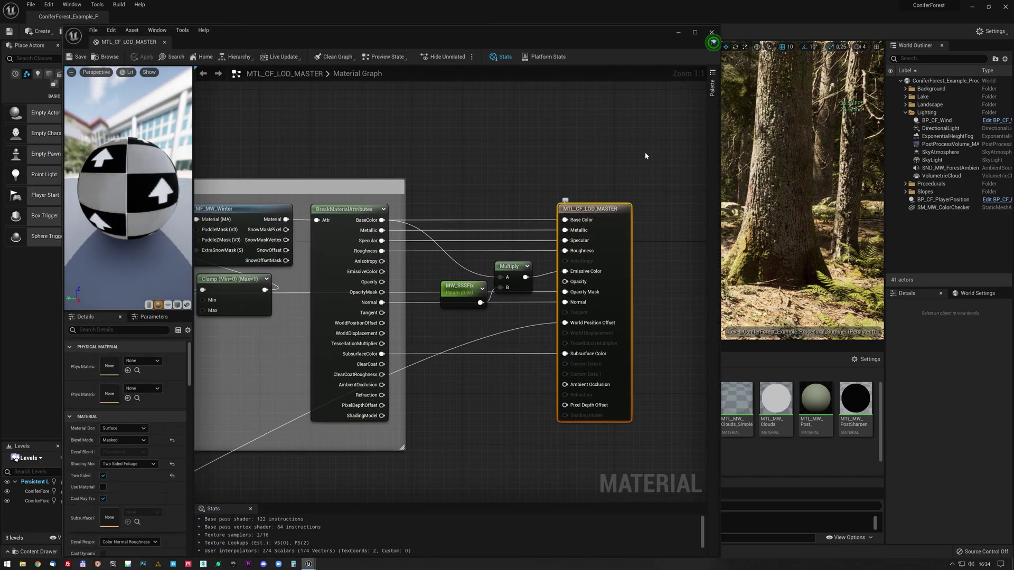
- Close the LOD master material and look around the forest
left_click(712, 33)
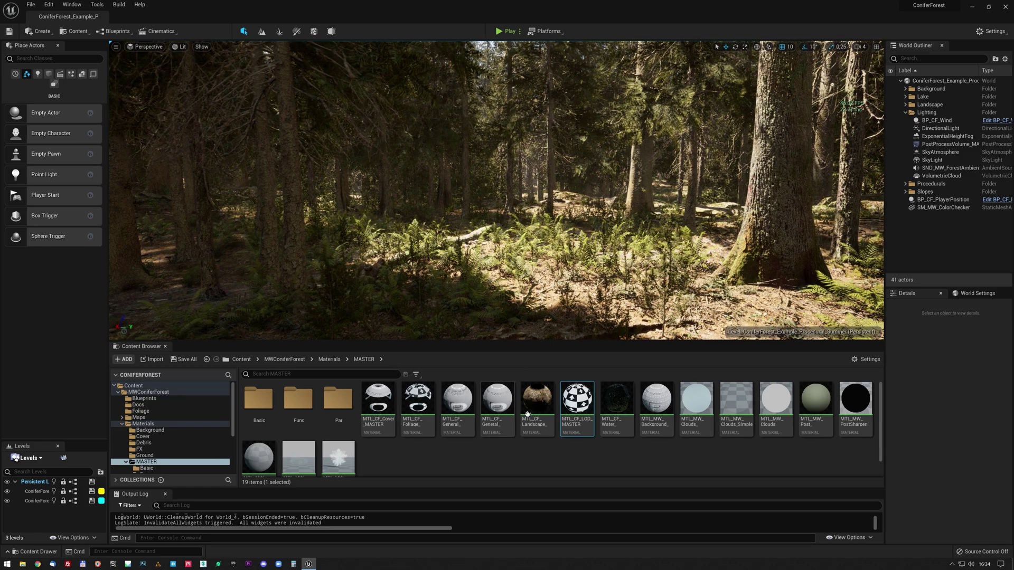
right_click_drag(608, 227, 618, 230)
right_click_drag(464, 77, 463, 76)
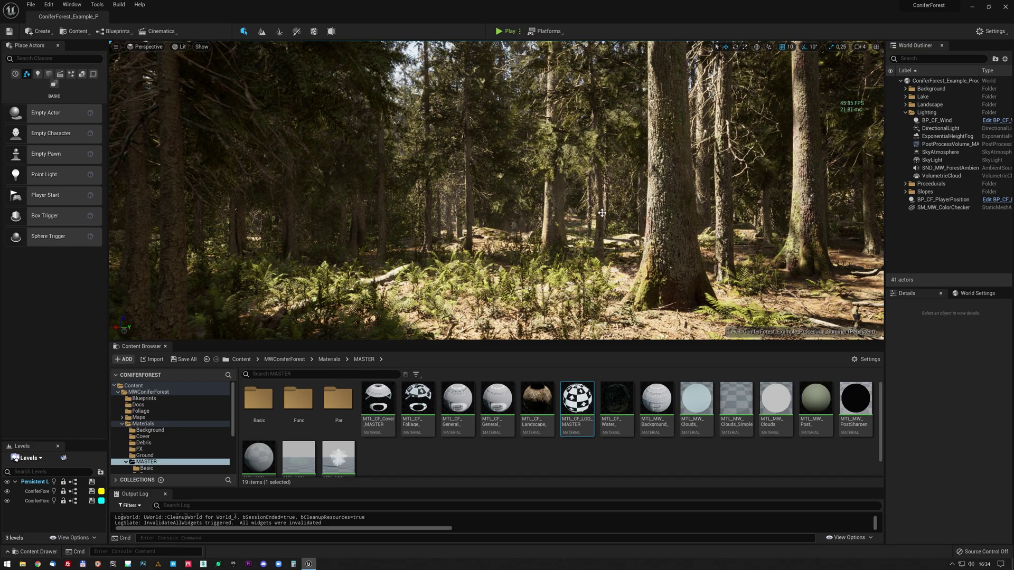
mouse_move(602, 213)
left_mouse_down()
mouse_move(566, 254)
mouse_move(555, 235)
mouse_move(570, 235)
left_mouse_up()
- Inspect the MF_MW_PixelDepthOffset and MF_MW_PixelDepthDither nodes in MTL_CF_General_MASTER
left_click(467, 445)
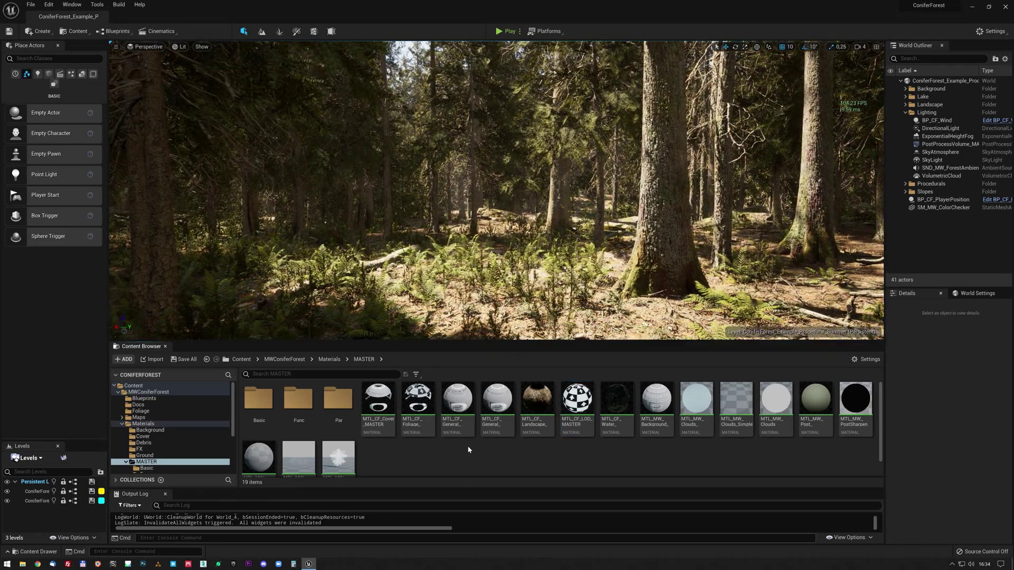
left_click(462, 409)
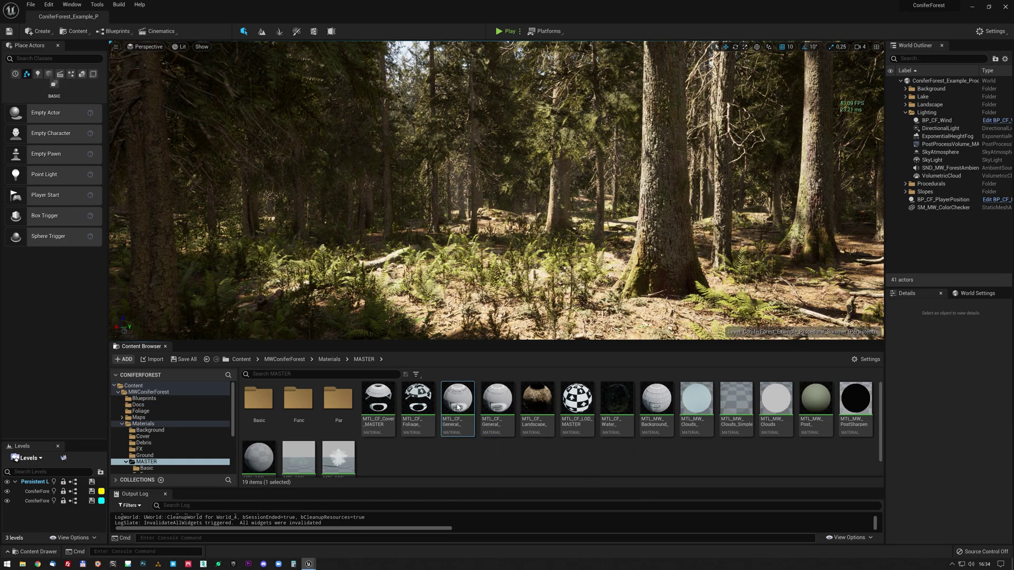
double_click(462, 409)
mouse_move(348, 367)
right_mouse_down()
mouse_move(373, 284)
mouse_move(466, 262)
right_mouse_up()
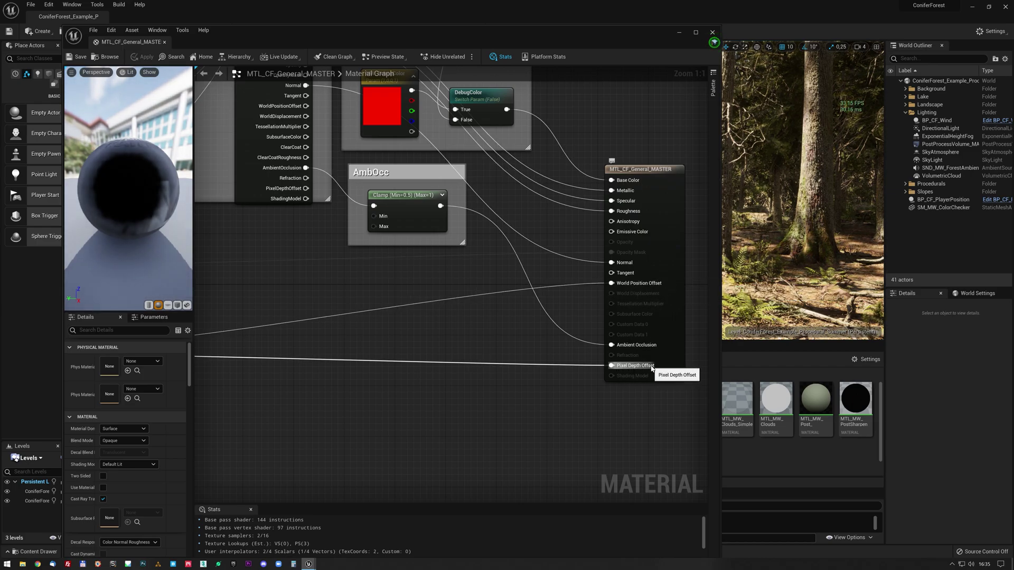
right_click_drag(420, 298, 456, 380)
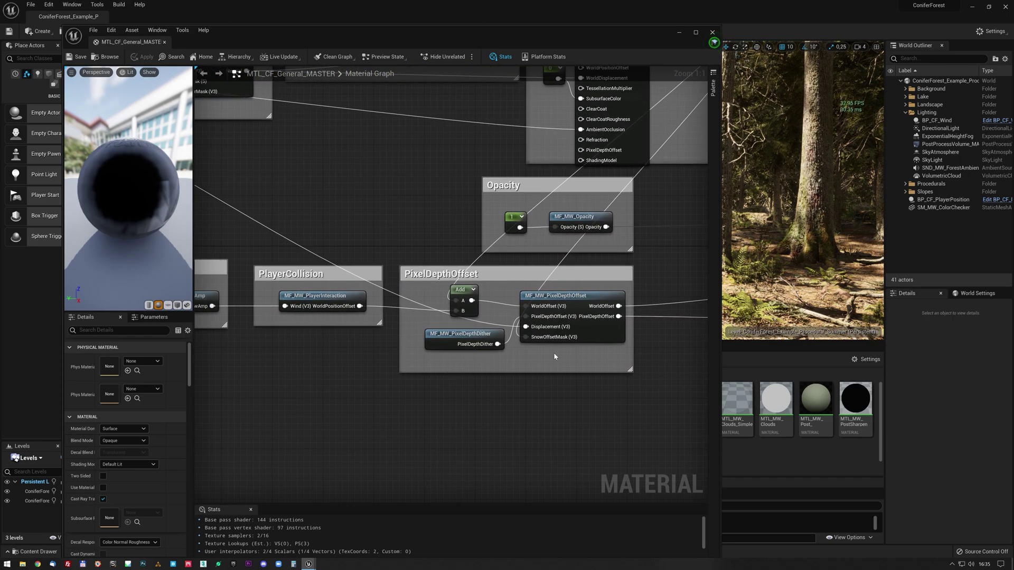
left_click(580, 296)
left_click(467, 343)
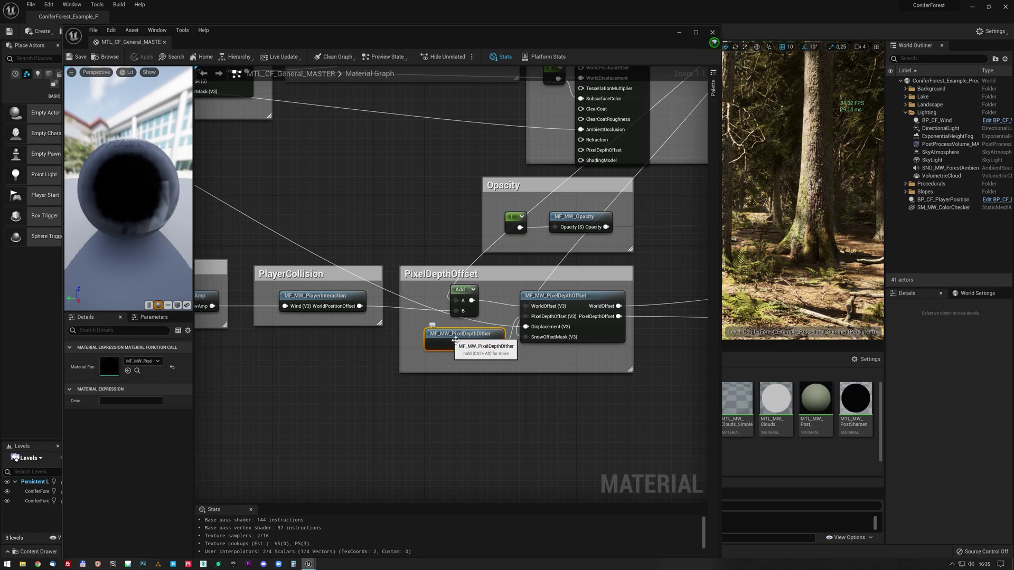
double_click(456, 339)
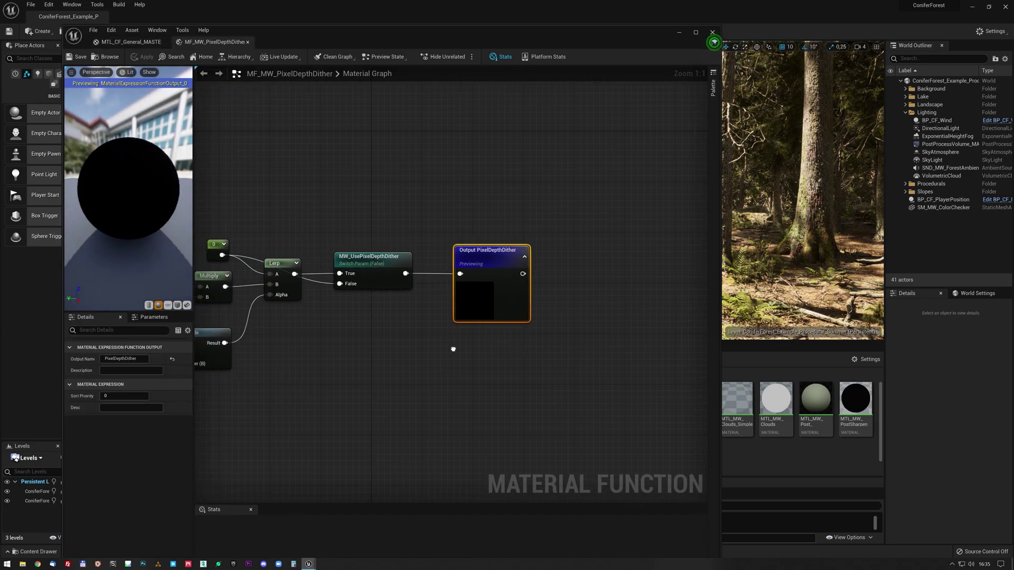
left_click(516, 272)
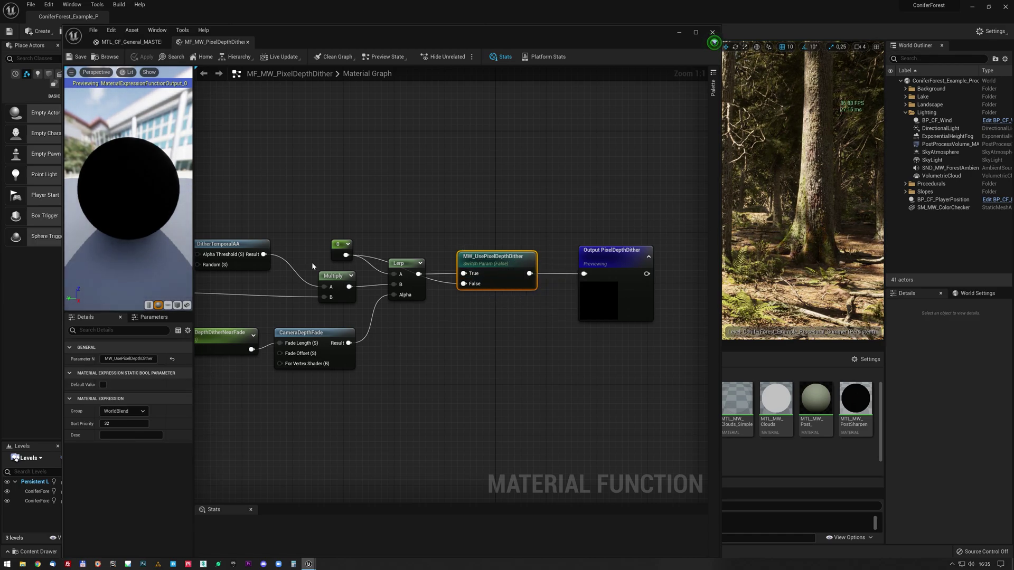
left_click(247, 42)
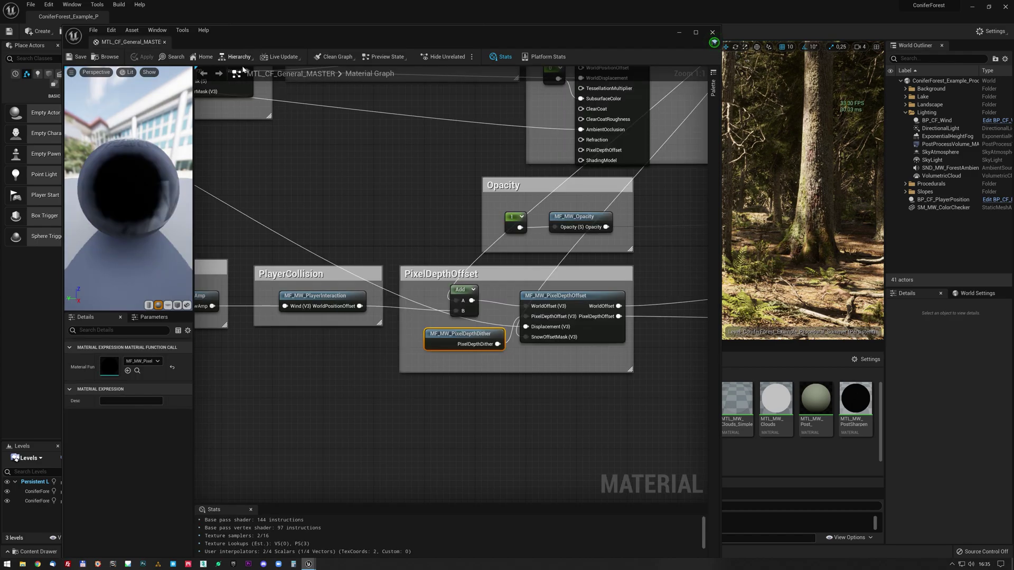
right_click_drag(521, 290, 389, 304)
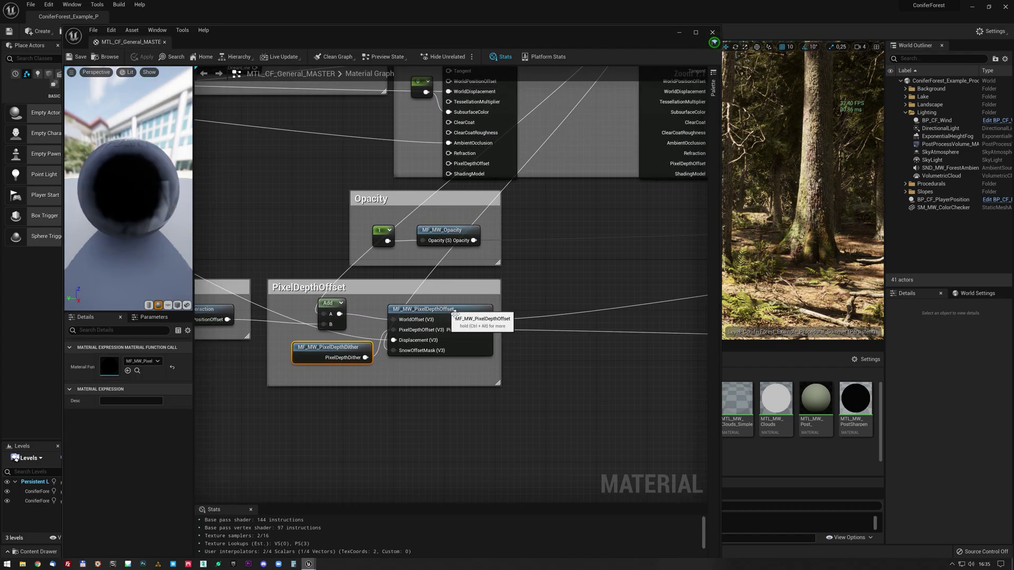
right_click_drag(479, 314, 475, 331)
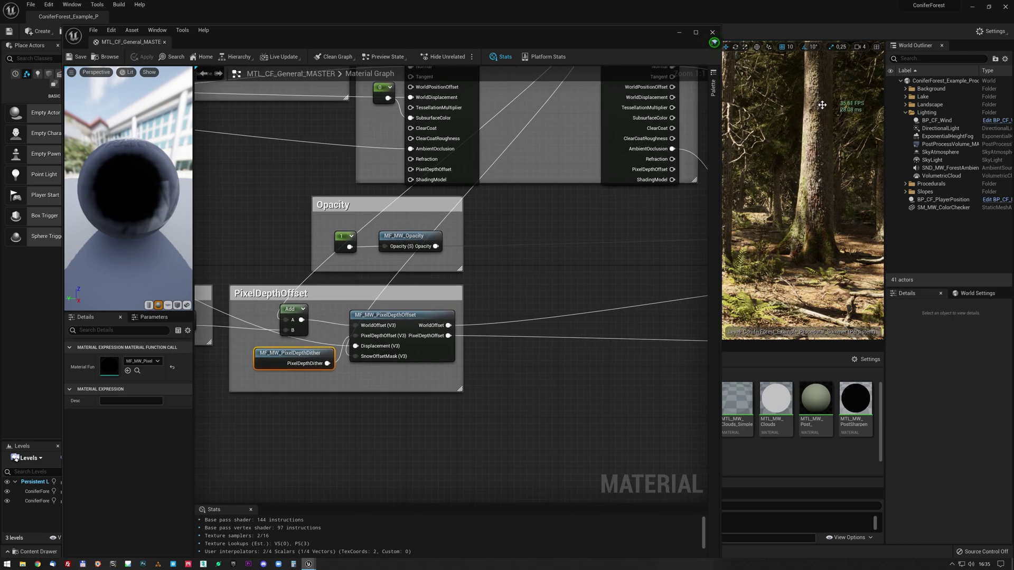
right_click_drag(531, 281, 410, 312)
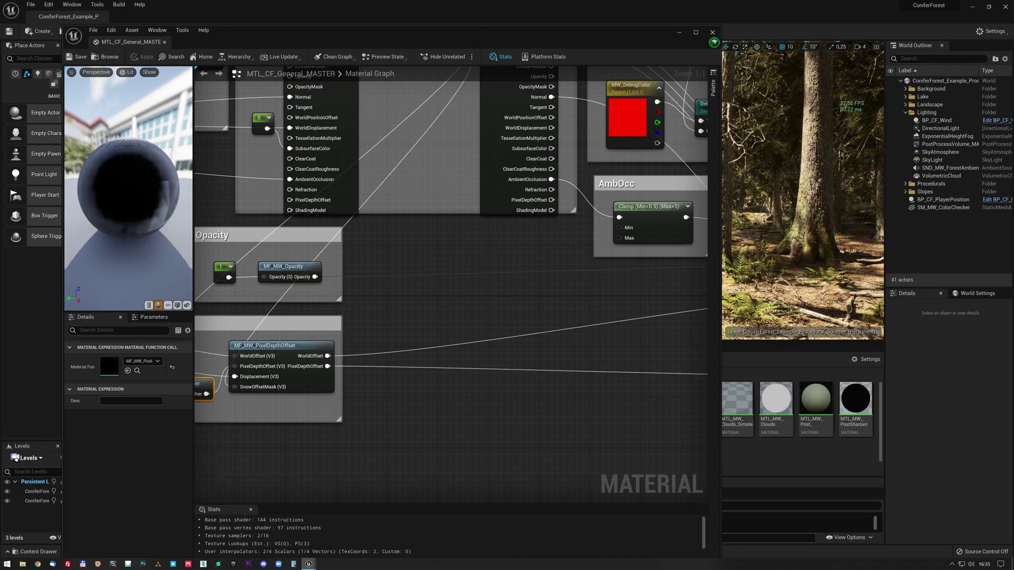
right_click_drag(342, 271, 378, 335)
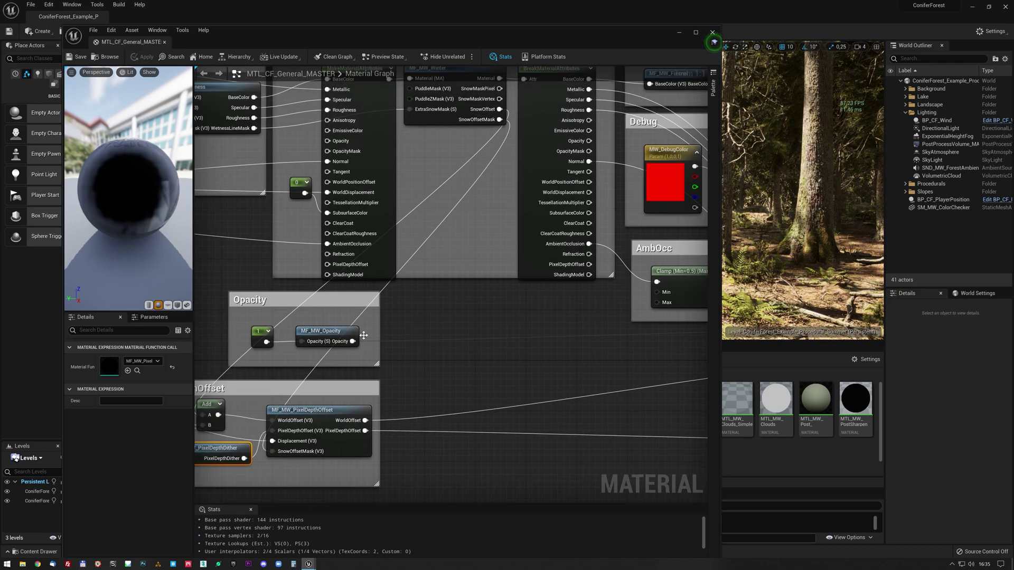
left_click(440, 325)
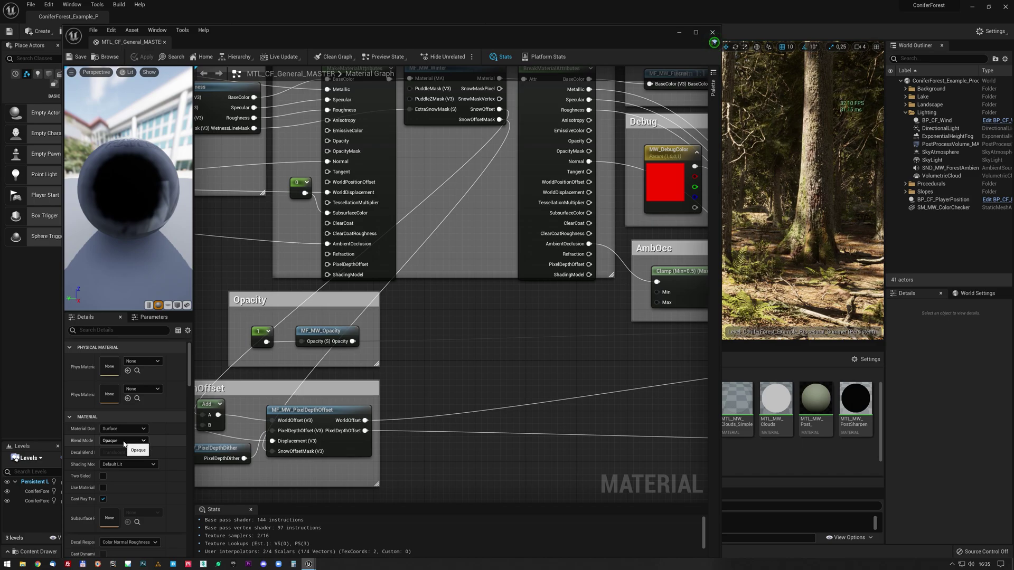
- Review the General master material's properties and Debug/AmbOcc nodes, then close its editor
left_click_drag(189, 369, 197, 391)
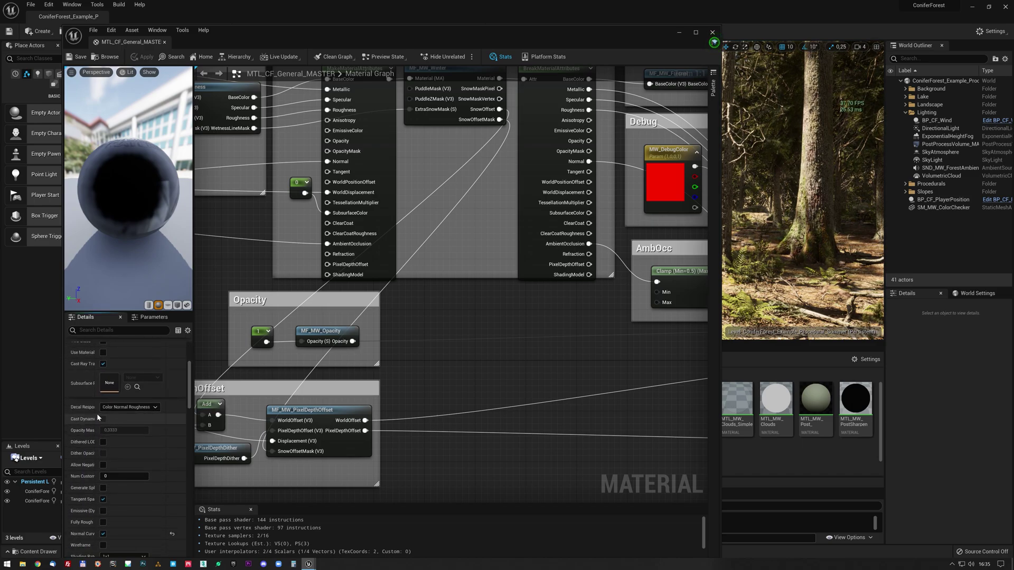
left_click_drag(99, 417, 123, 416)
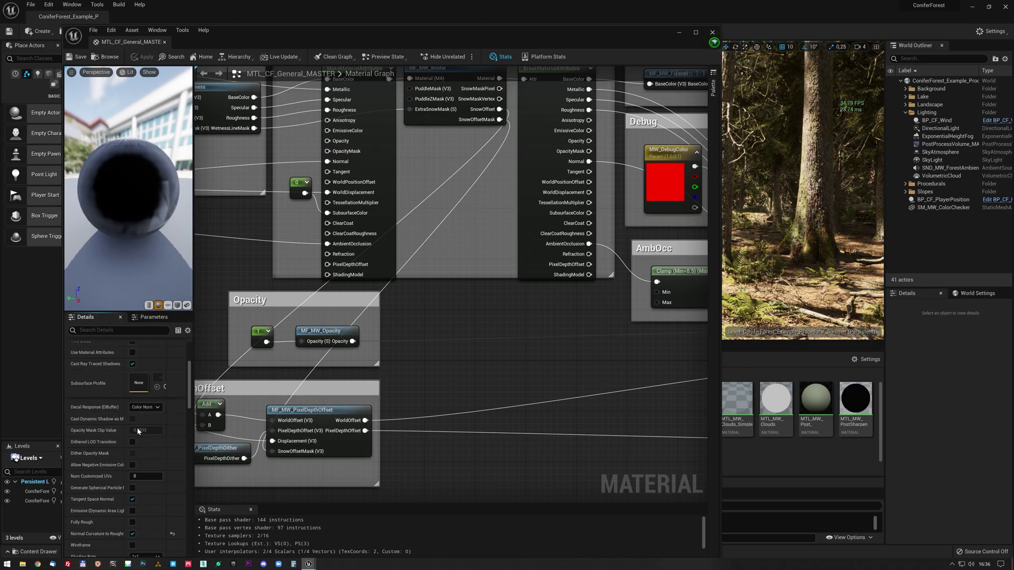
mouse_move(291, 408)
right_mouse_down()
mouse_move(304, 419)
mouse_move(282, 428)
right_mouse_up()
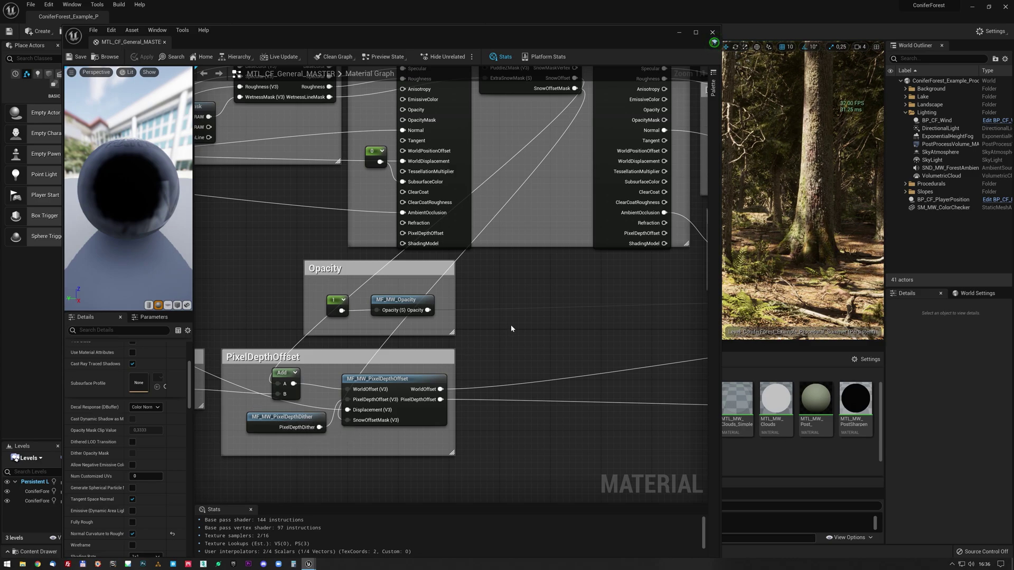
right_click_drag(512, 328, 489, 324)
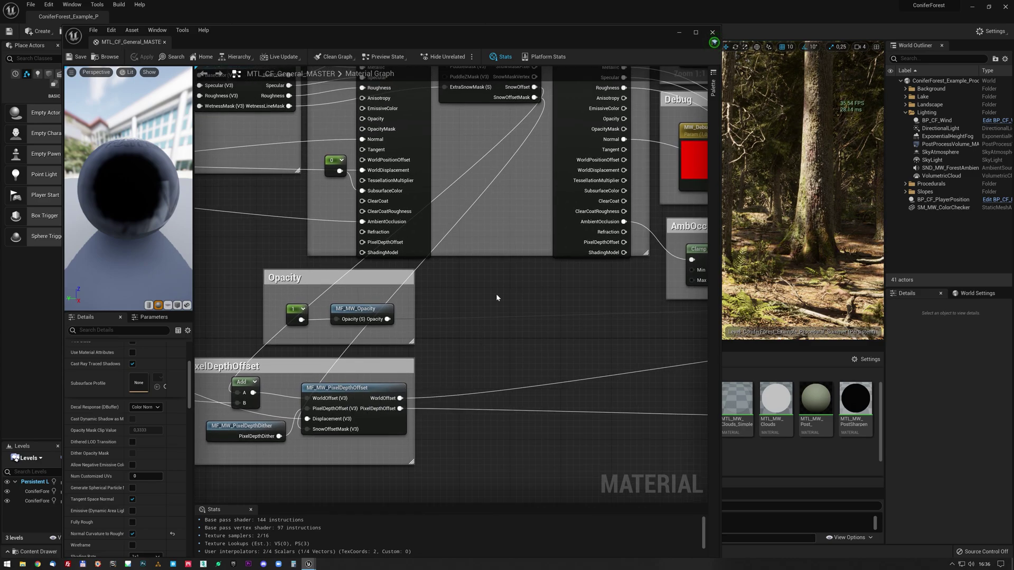
left_click(714, 32)
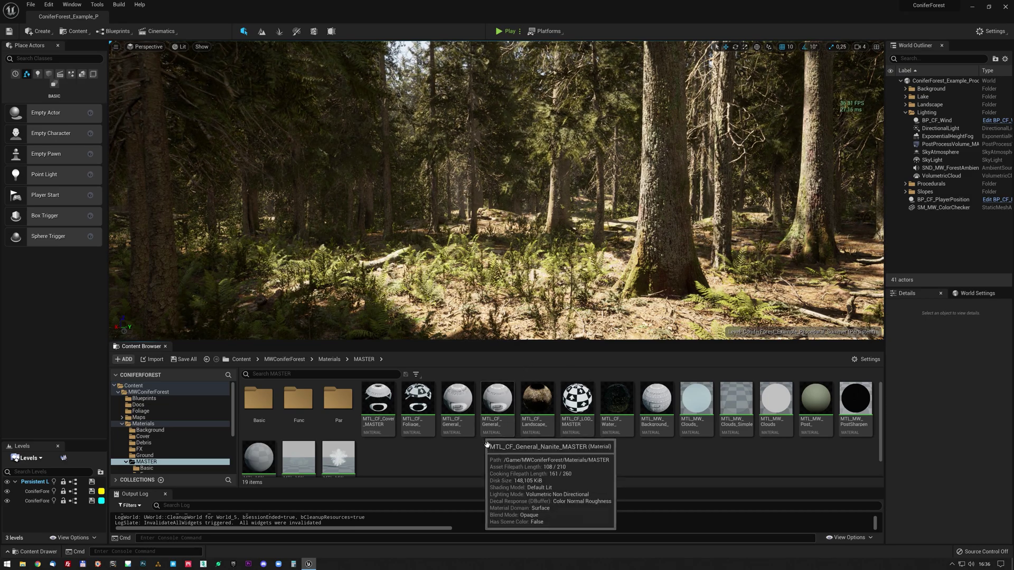
left_click(471, 400)
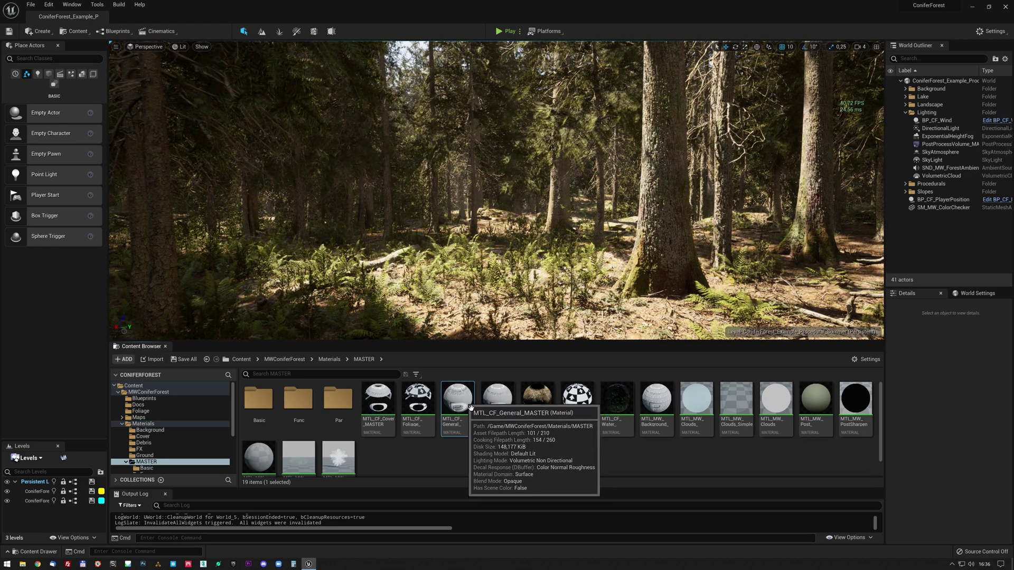
left_click(504, 406)
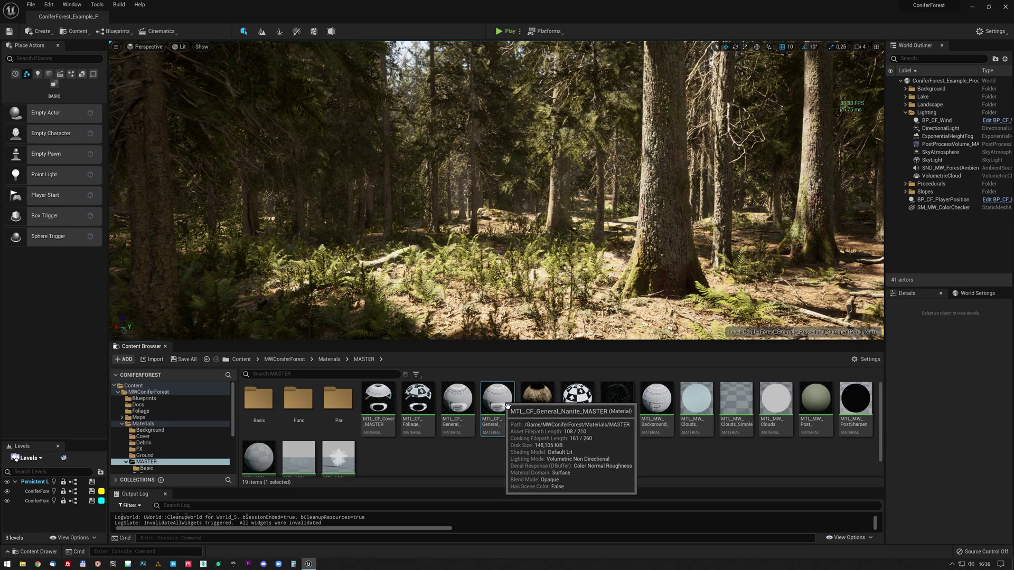
double_click(504, 407)
mouse_move(499, 400)
right_mouse_down()
mouse_move(412, 402)
mouse_move(430, 265)
right_mouse_up()
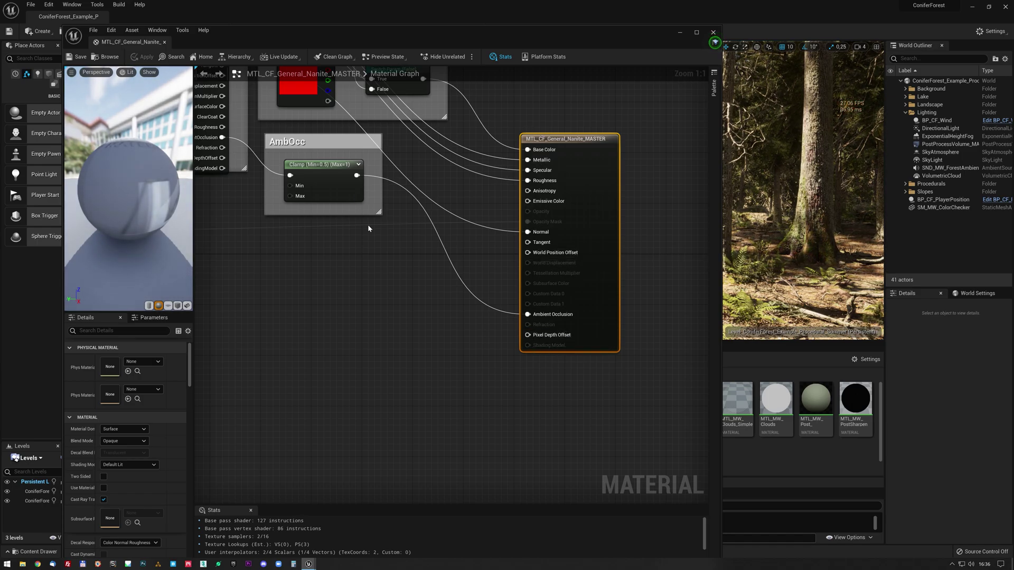
right_click_drag(373, 229, 599, 411)
mouse_move(351, 315)
right_mouse_down()
mouse_move(581, 264)
mouse_move(568, 223)
mouse_move(560, 239)
right_mouse_up()
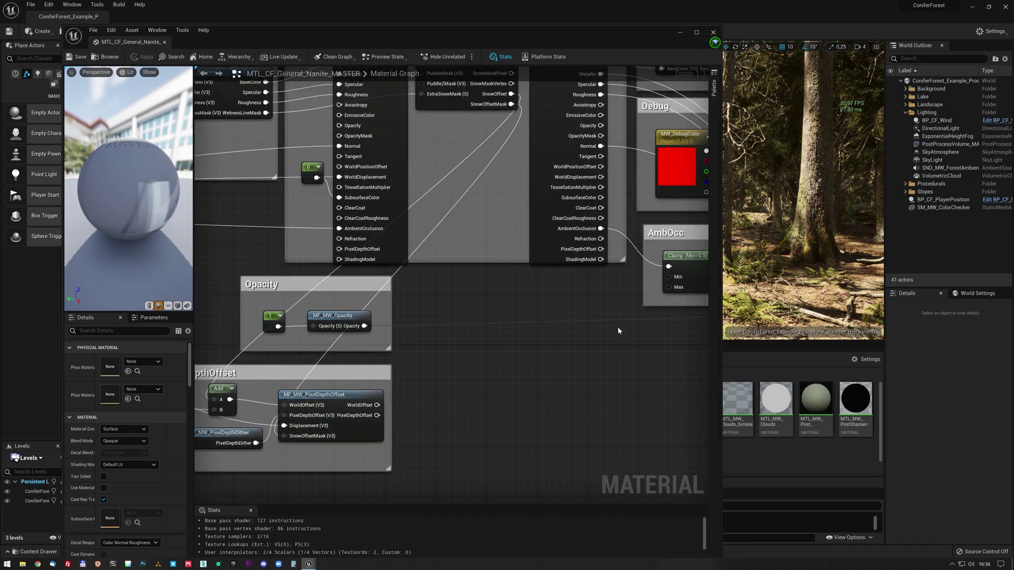
key("Home")
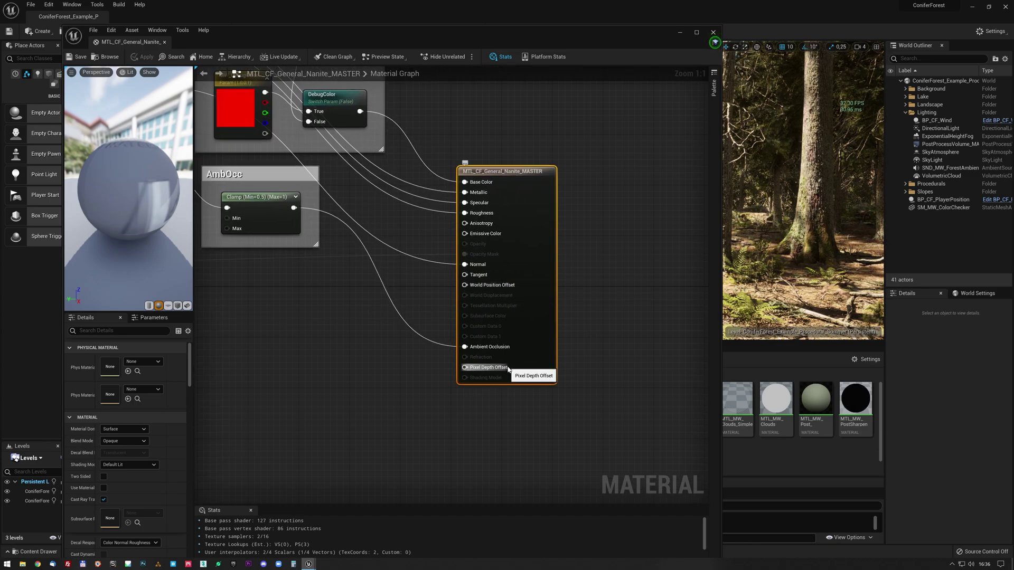
- Close the Nanite material editor and go to the Materials/Rocks folder
left_click(713, 33)
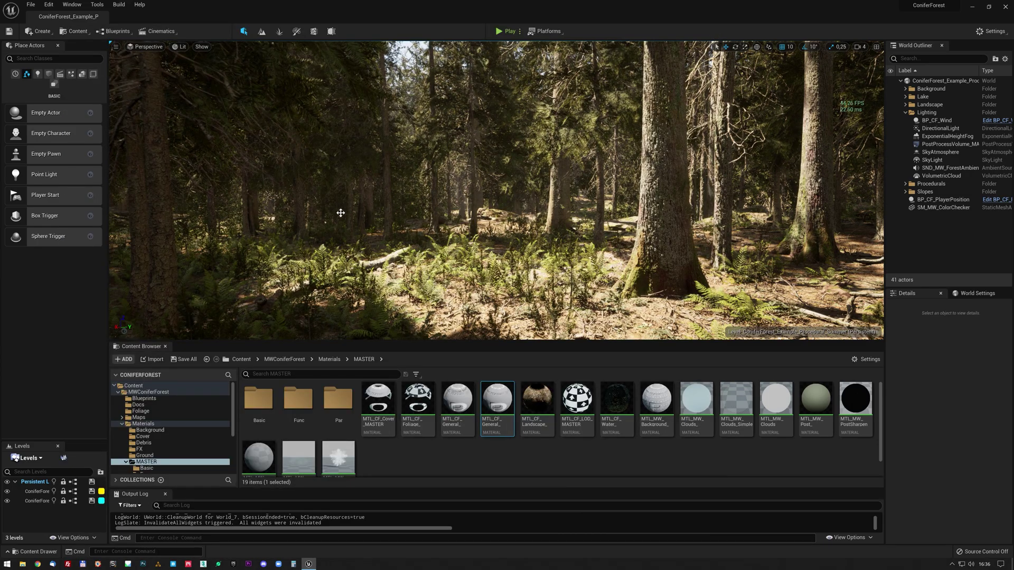
double_click(143, 423)
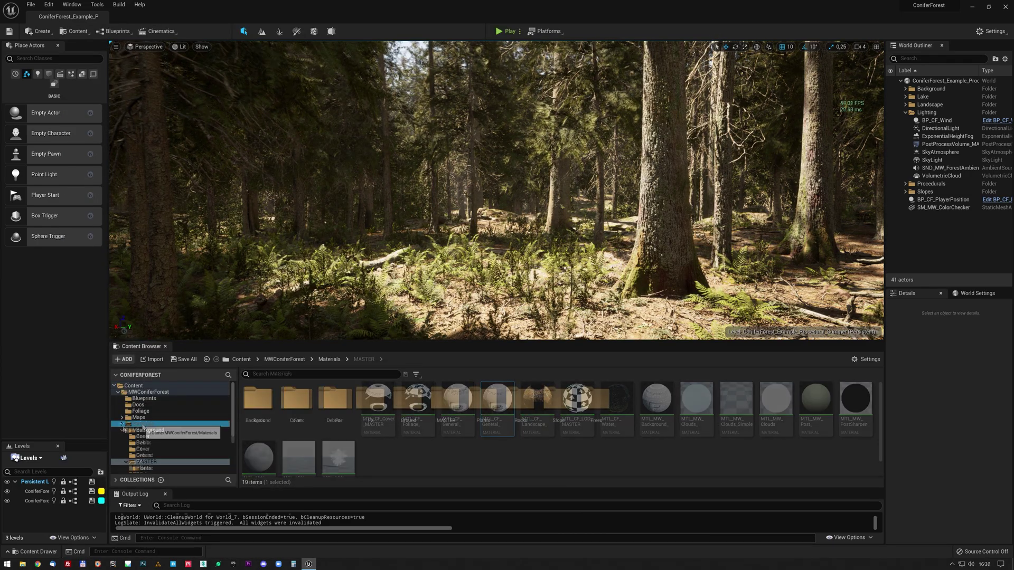
double_click(520, 402)
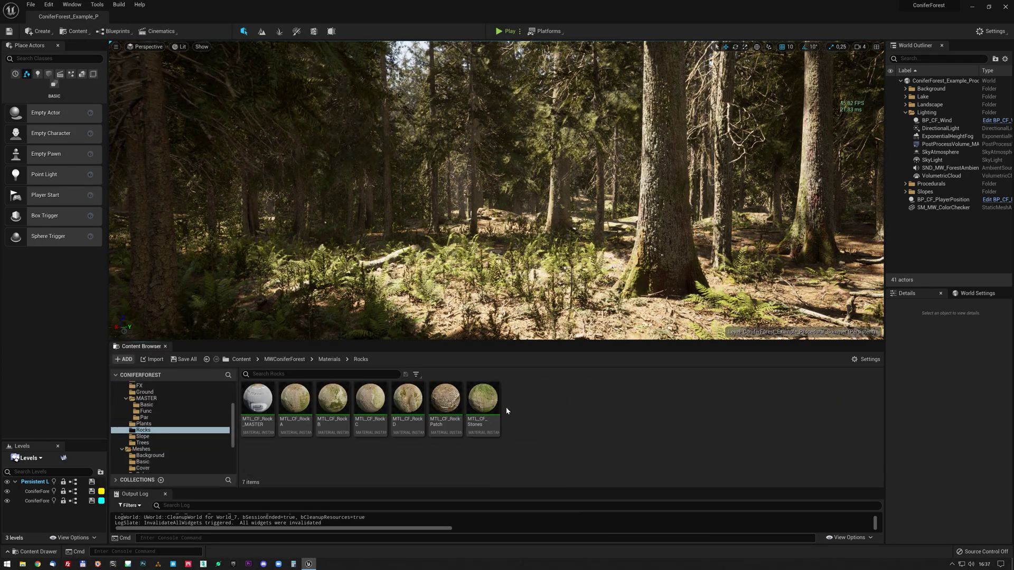
- Check the MTL_CF_Rock_MASTER instance's Nanite parent, then close it
left_click(255, 417)
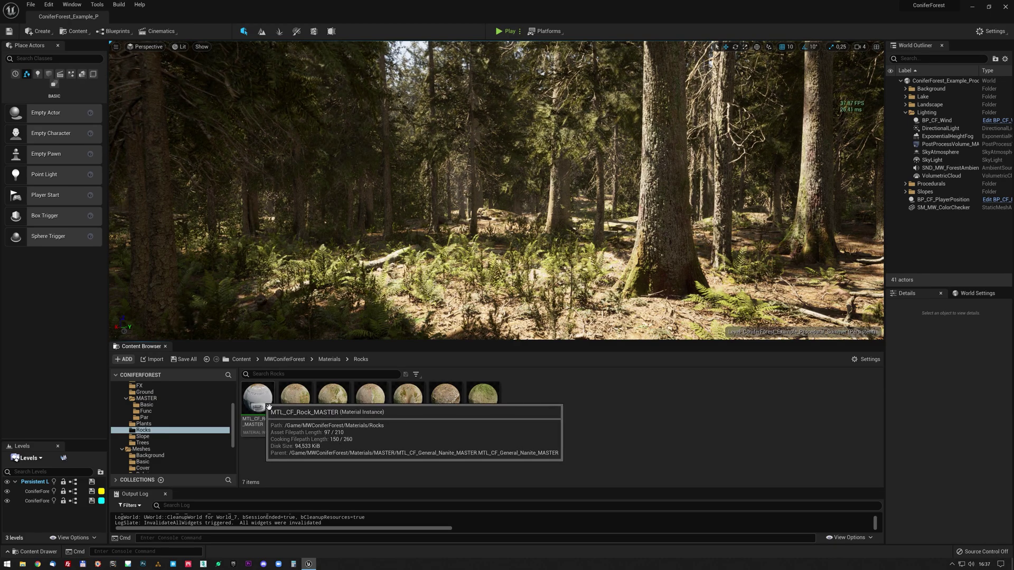
double_click(267, 405)
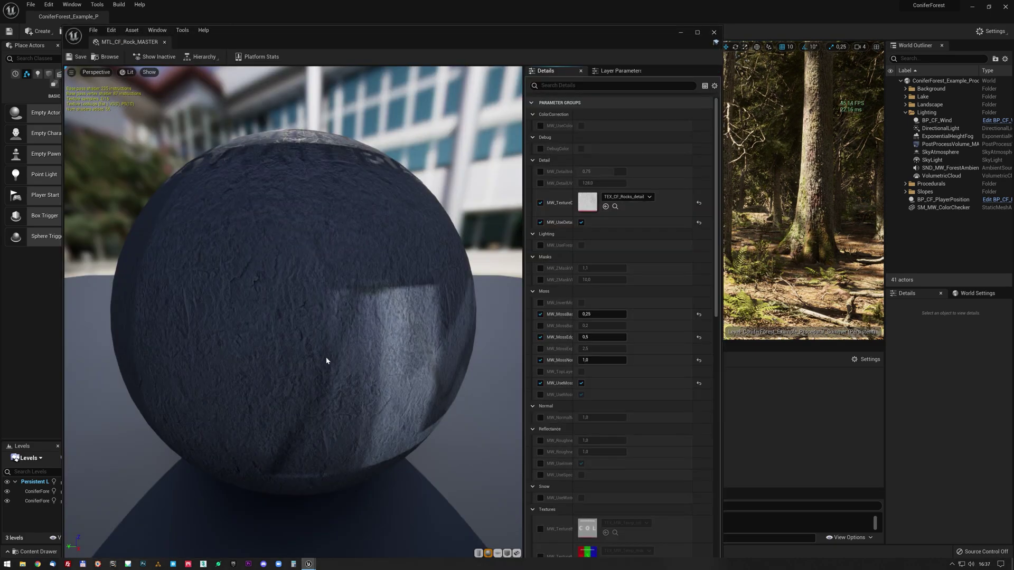
left_click_drag(718, 170, 759, 442)
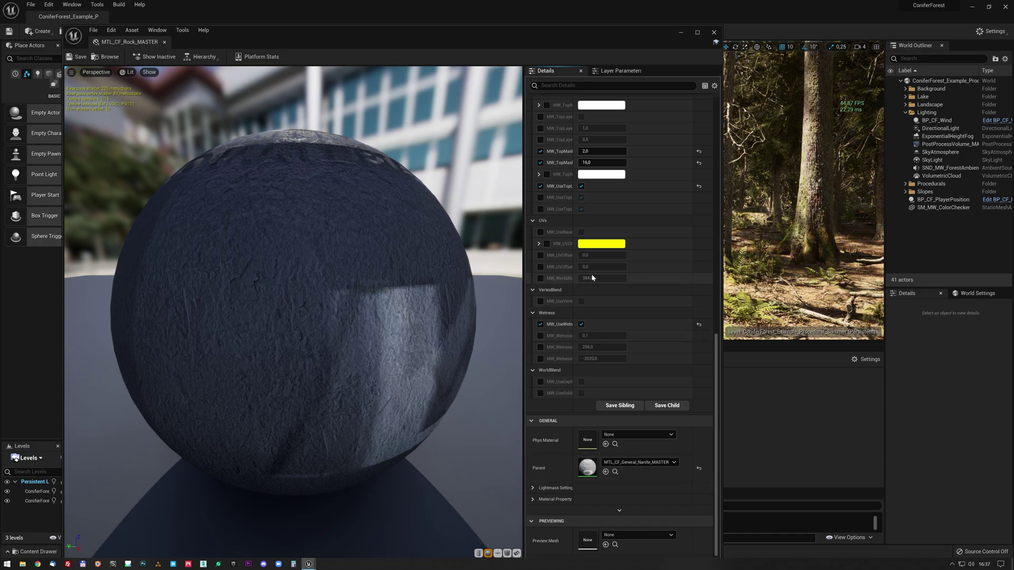
left_click(714, 33)
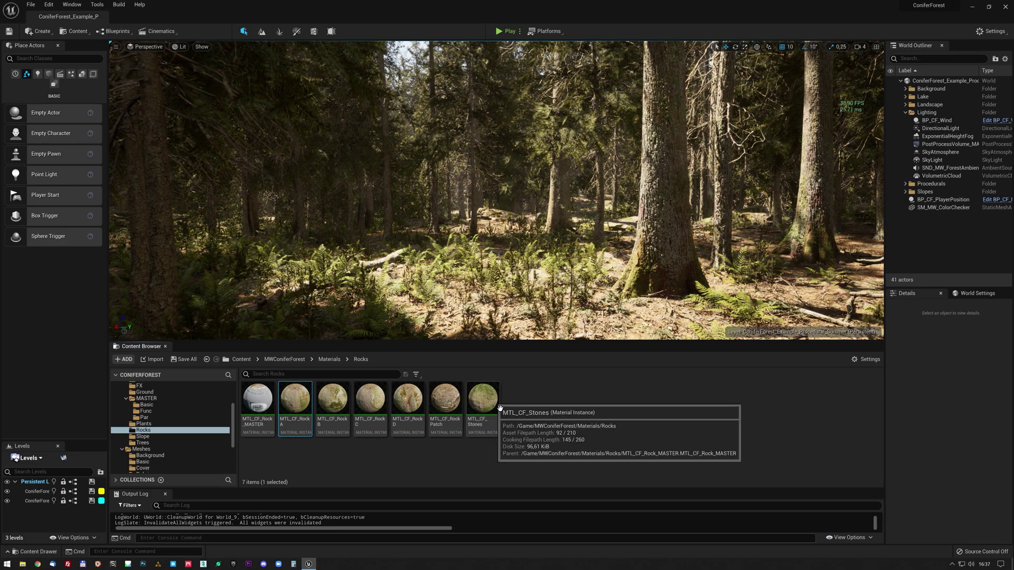
- Select all five meshes in Meshes/Rocks and enable Nanite on them
scroll(174, 439, "down", 5)
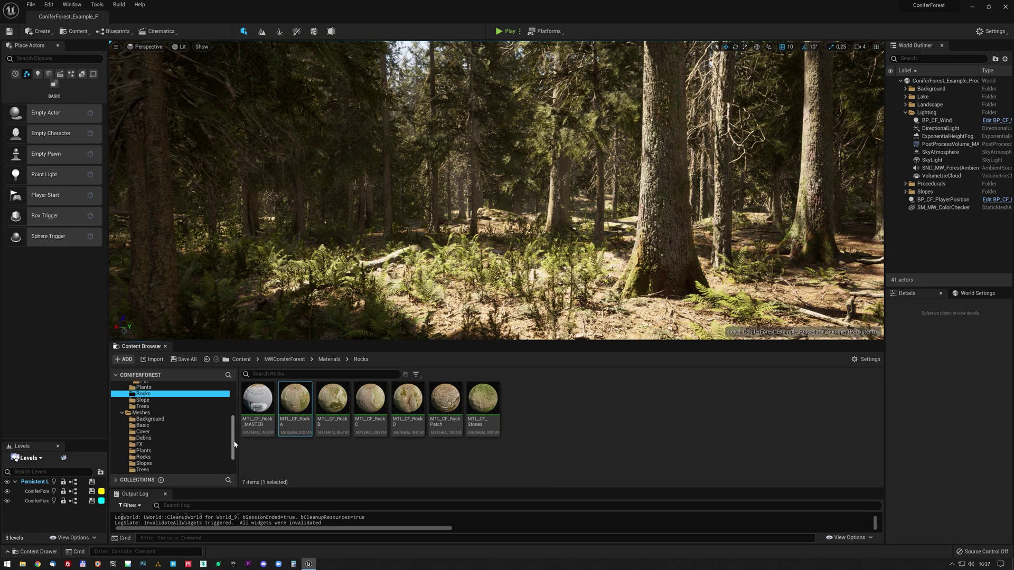
left_click(150, 438)
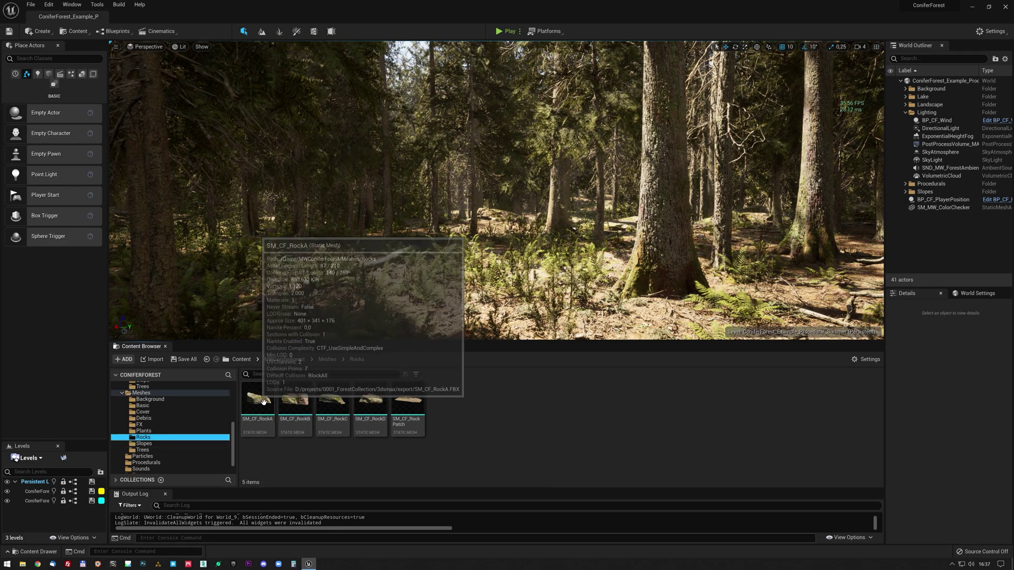
left_click(417, 404, "shift")
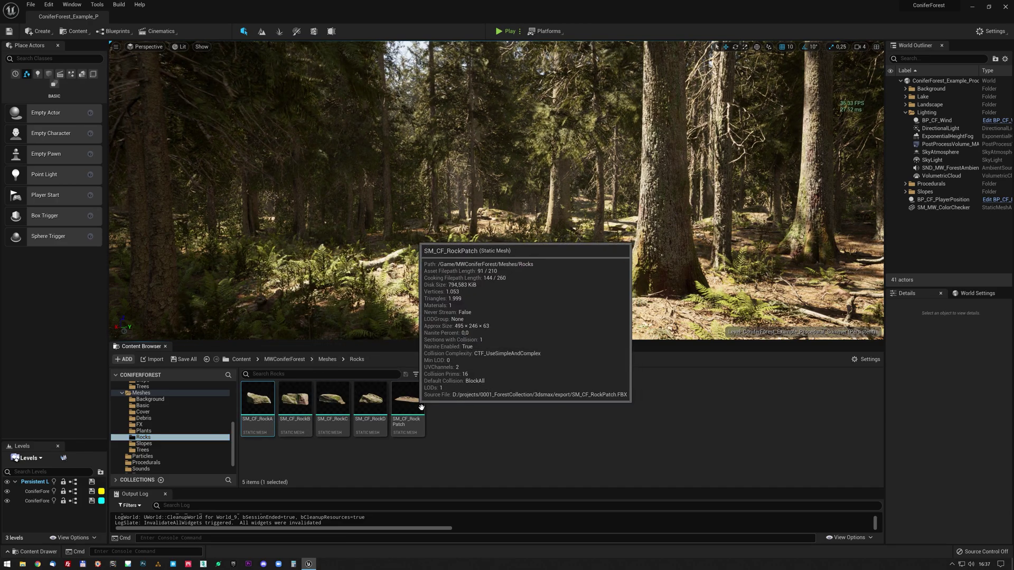
right_click(418, 403)
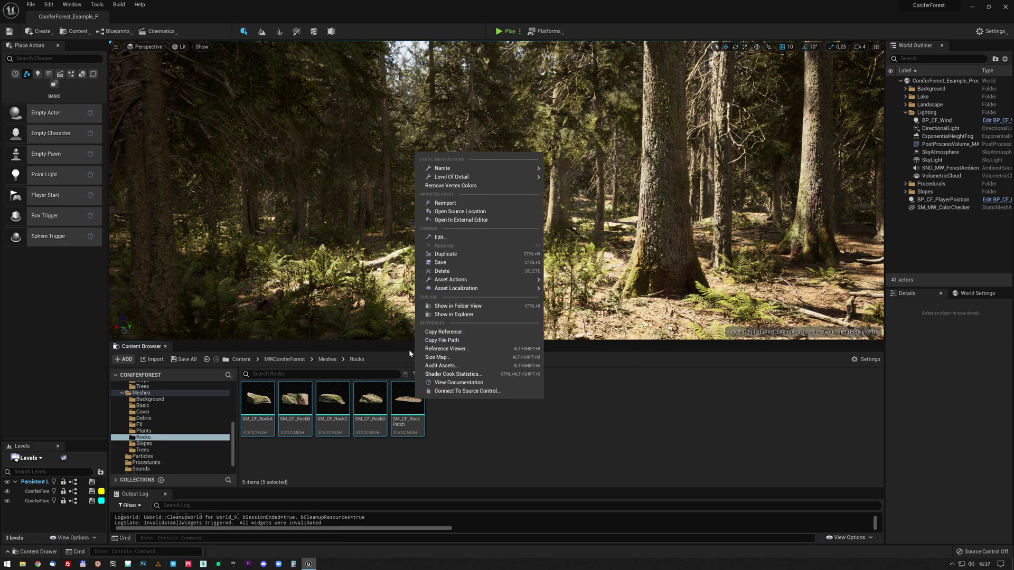
mouse_move(475, 168)
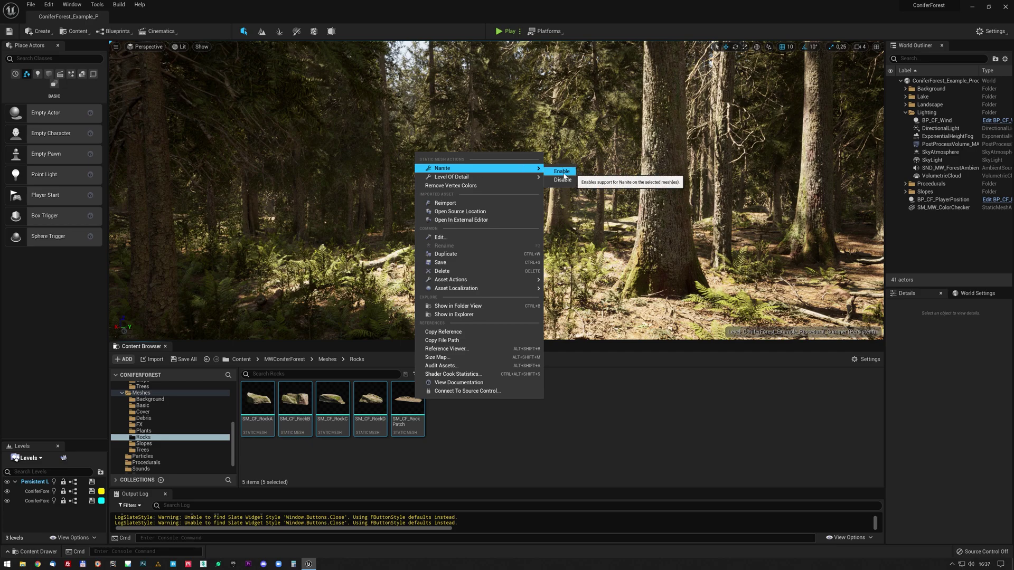
left_click(596, 382)
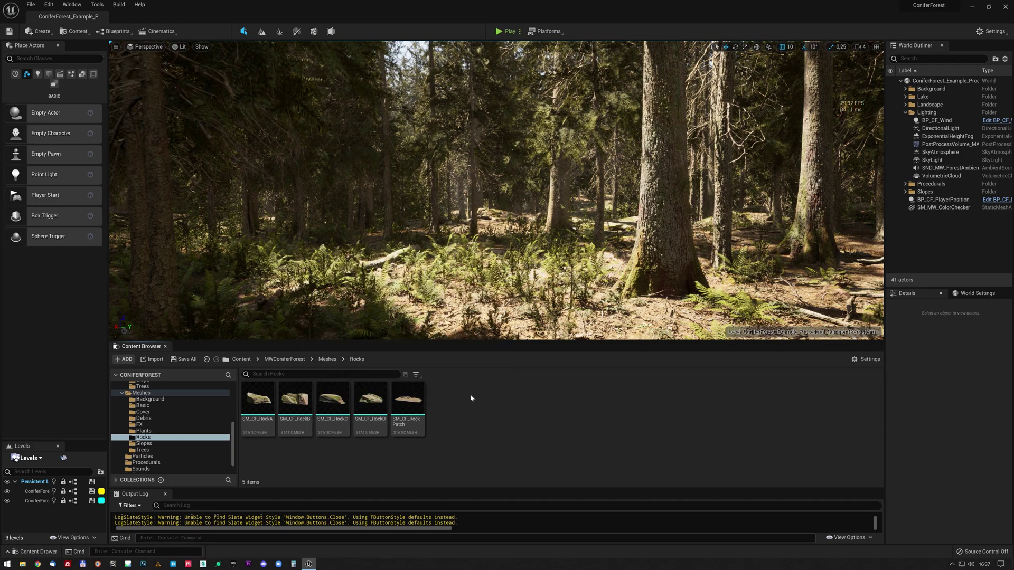
- Browse the Debris, Rocks and Slopes mesh folders while moving through the forest
right_click_drag(494, 328, 484, 302)
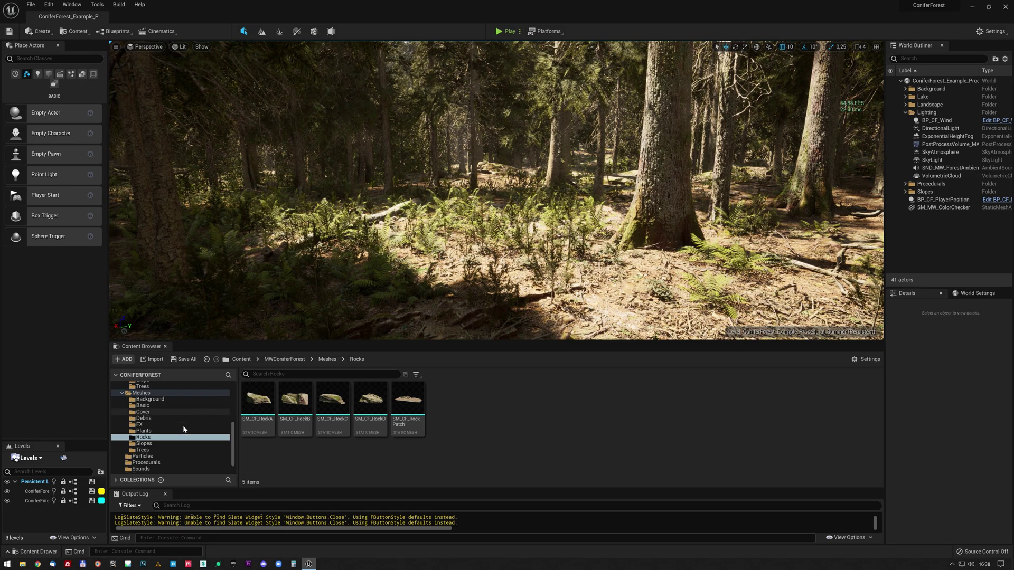
left_click(209, 418)
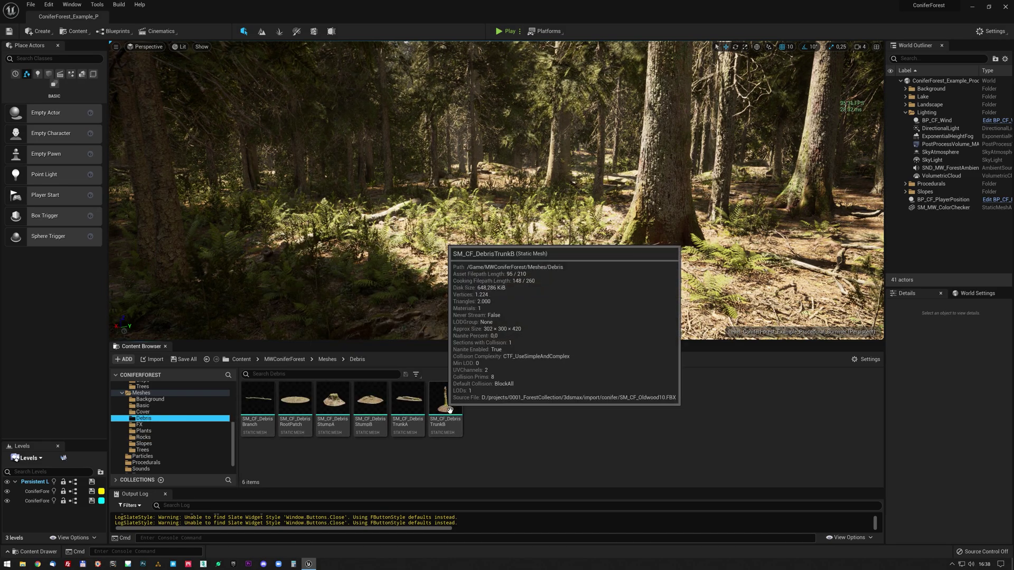
left_click(154, 437)
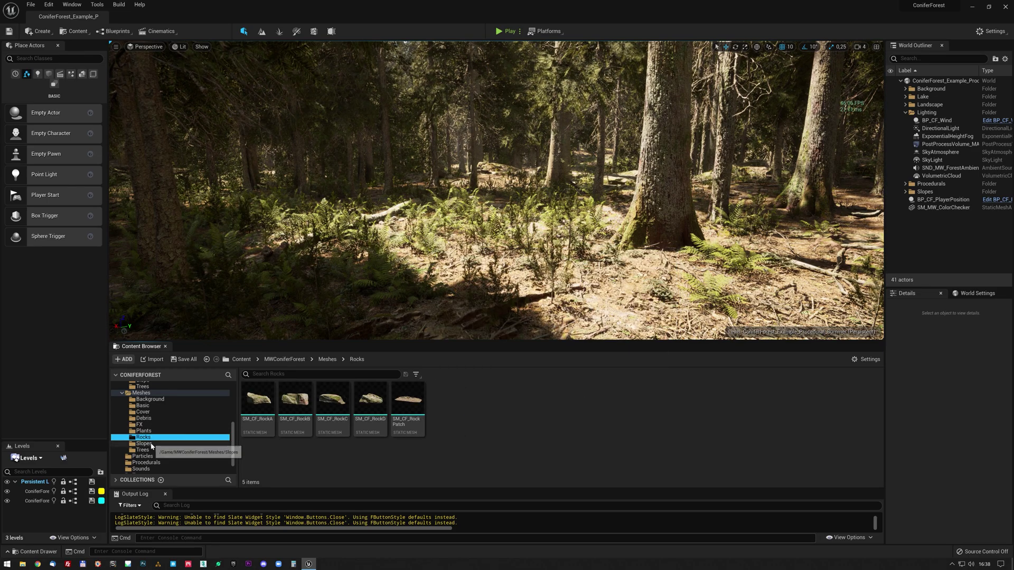
left_click(156, 444)
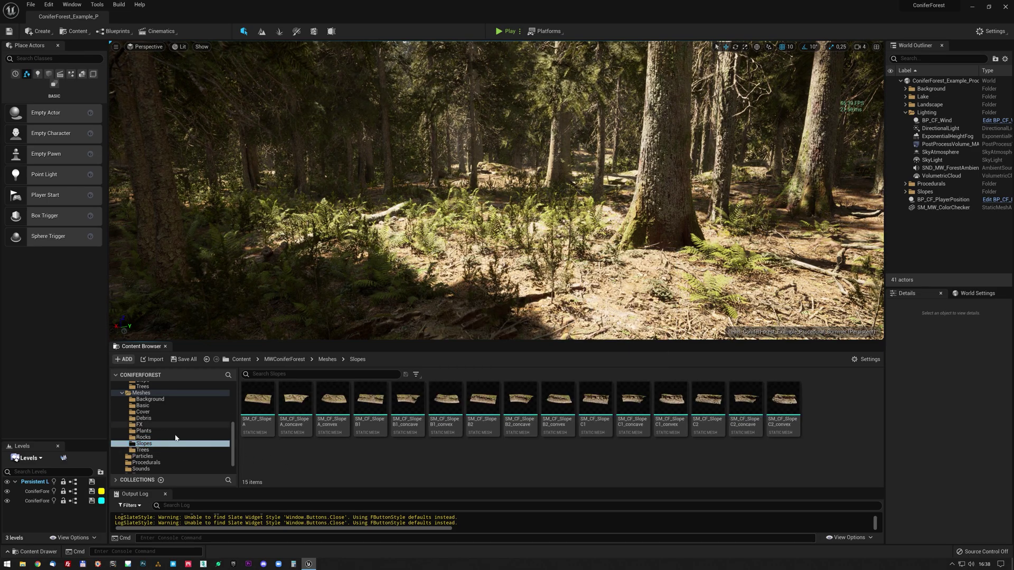
left_click_drag(533, 263, 597, 179)
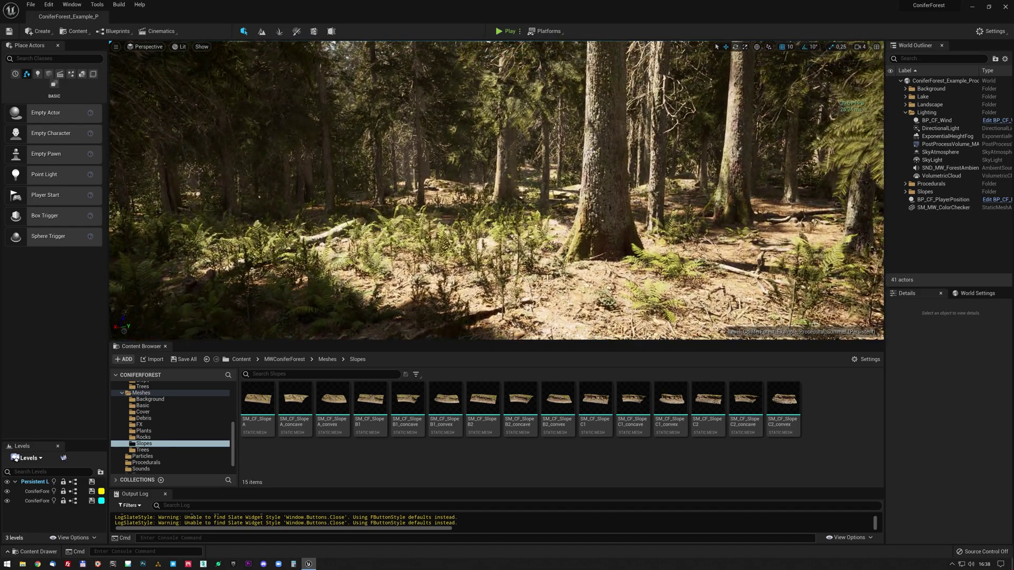
left_click_drag(619, 243, 513, 239)
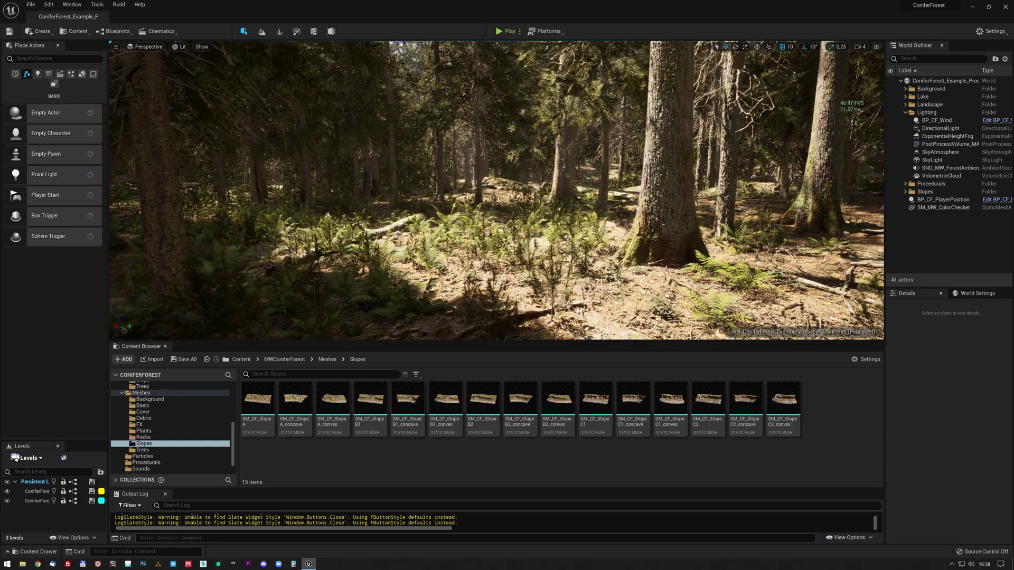
left_click_drag(513, 238, 361, 210)
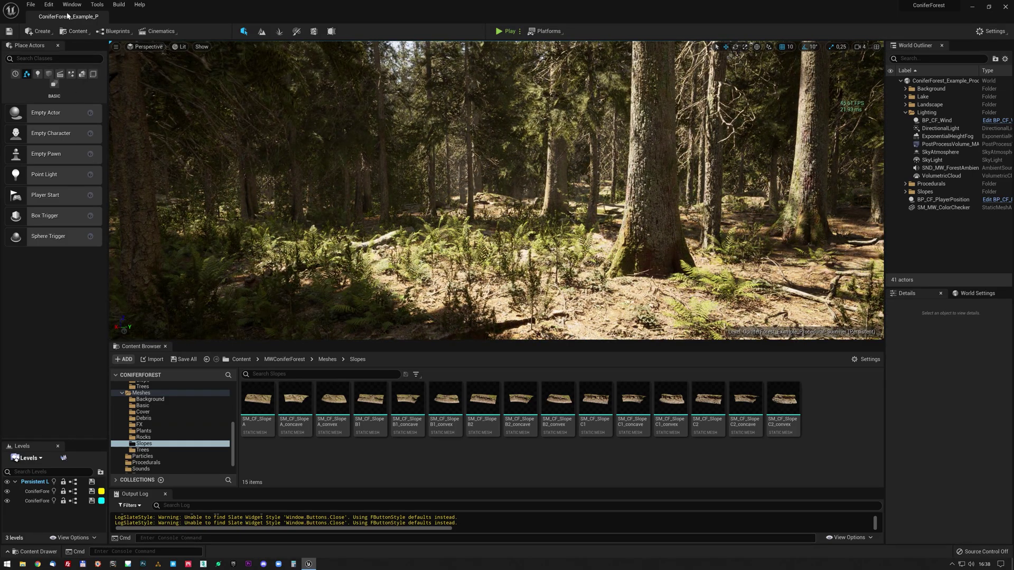
left_click(52, 8)
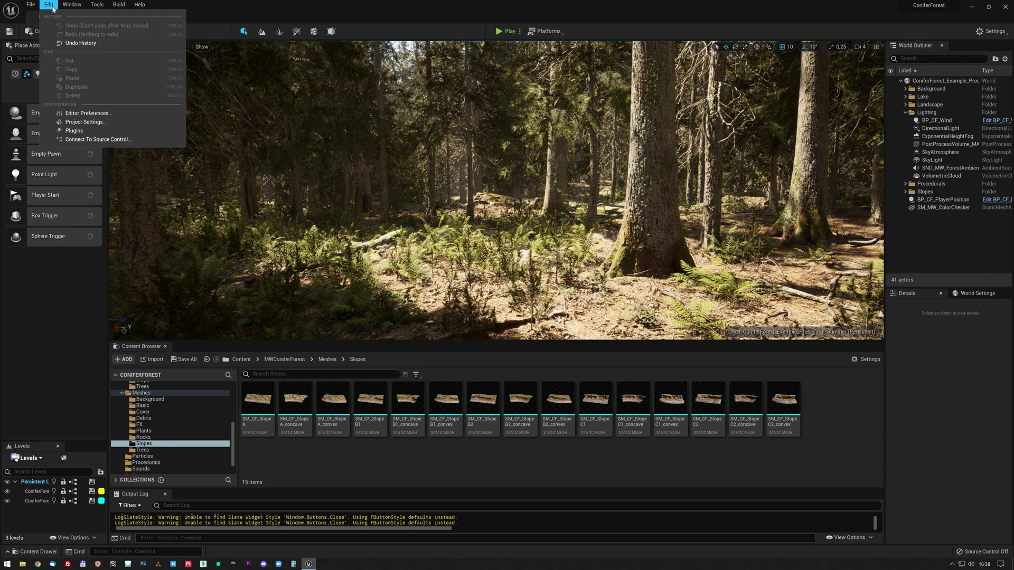
left_click(84, 122)
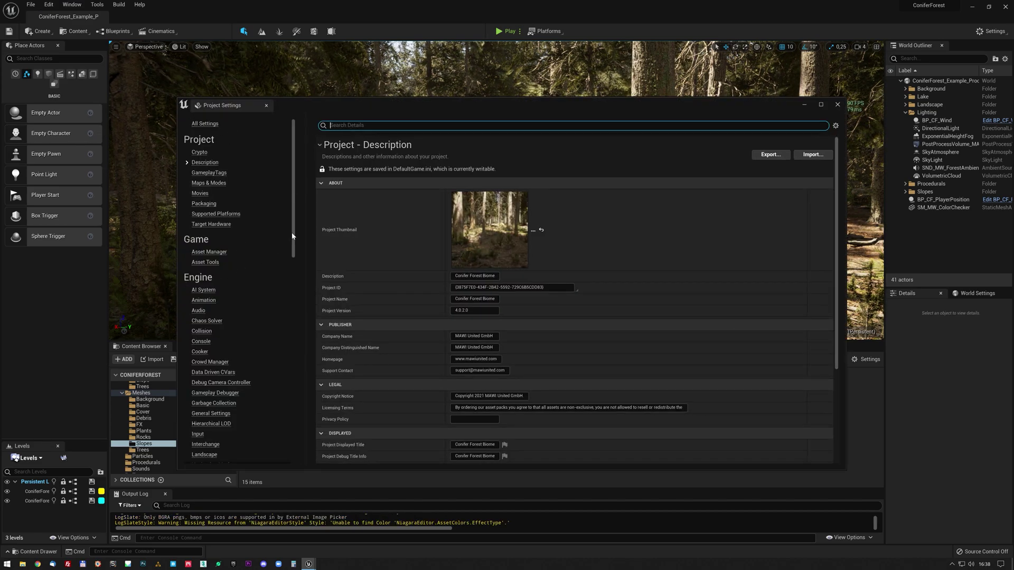
scroll(264, 275, "down", 3)
scroll(245, 306, "down", 2)
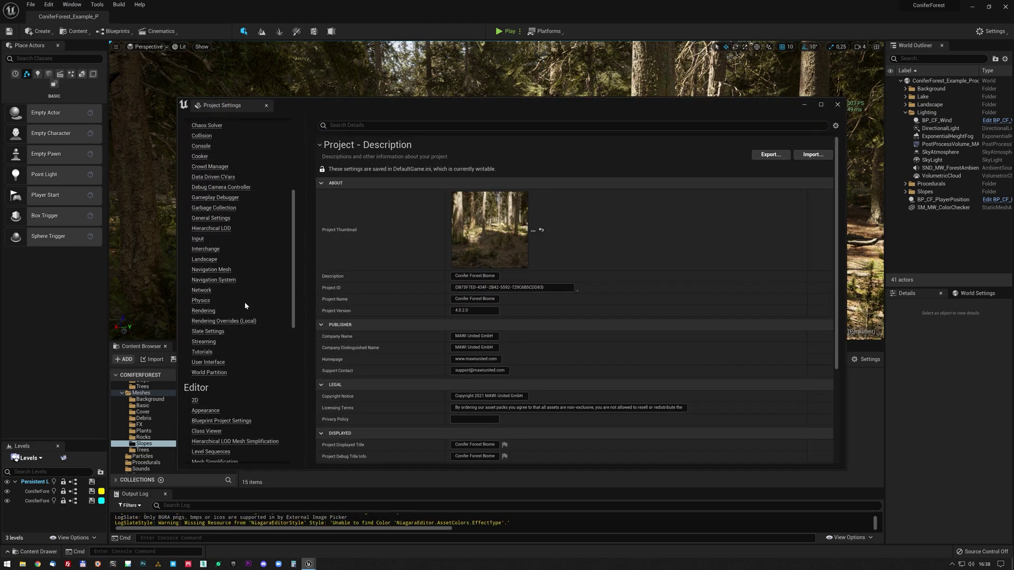
left_click(203, 311)
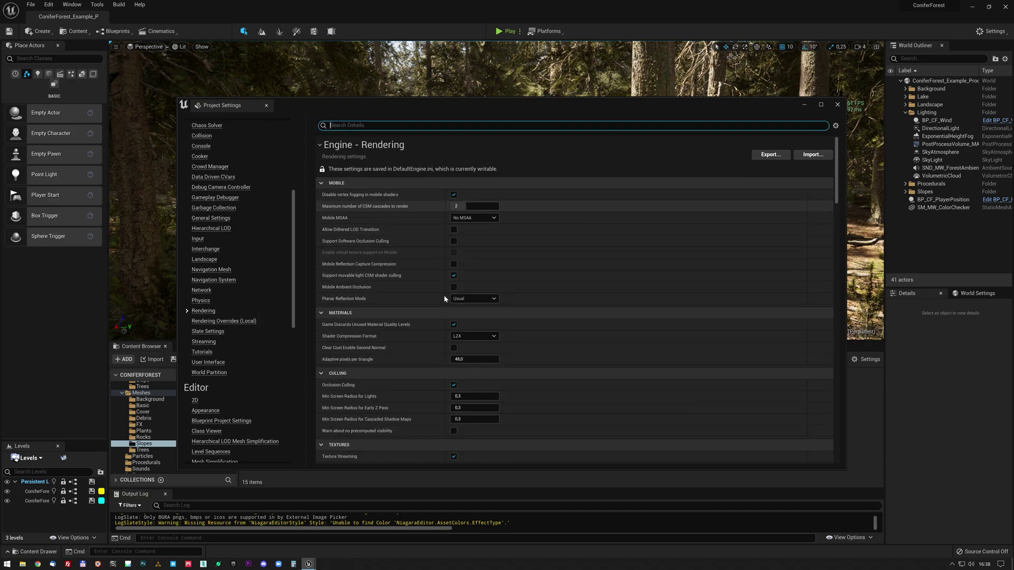
left_click_drag(836, 194, 838, 253)
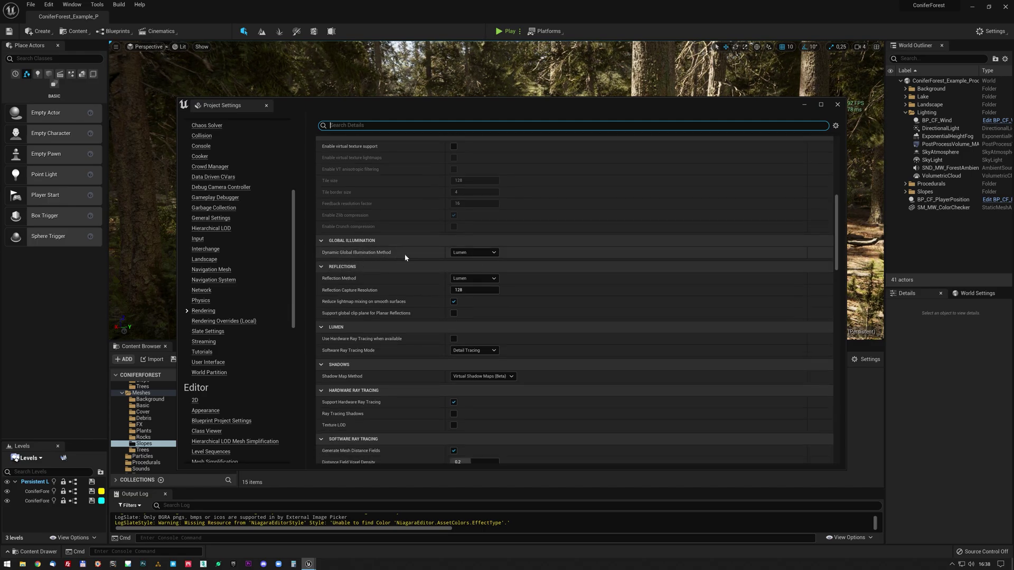
left_click(486, 254)
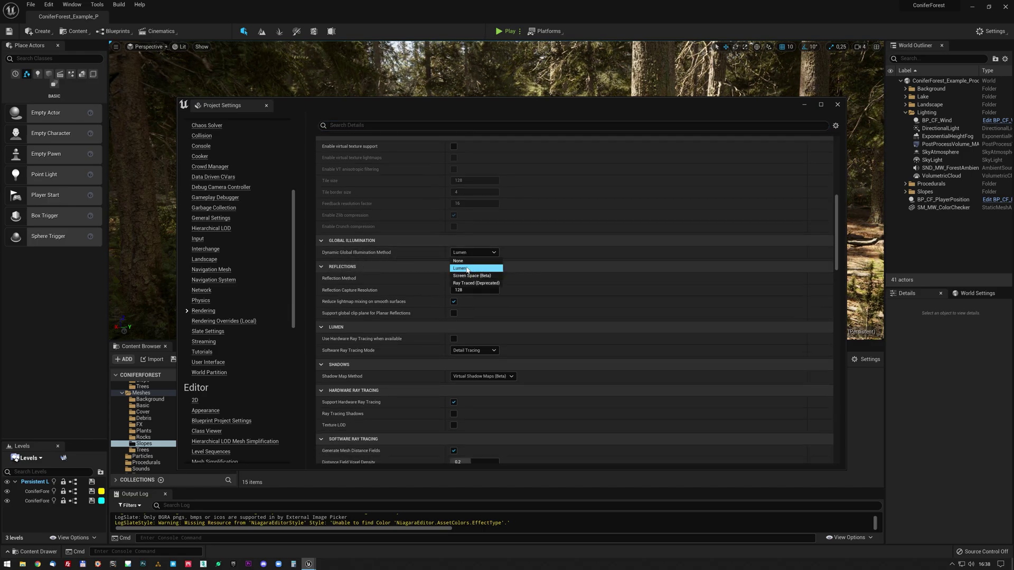
left_click(467, 269)
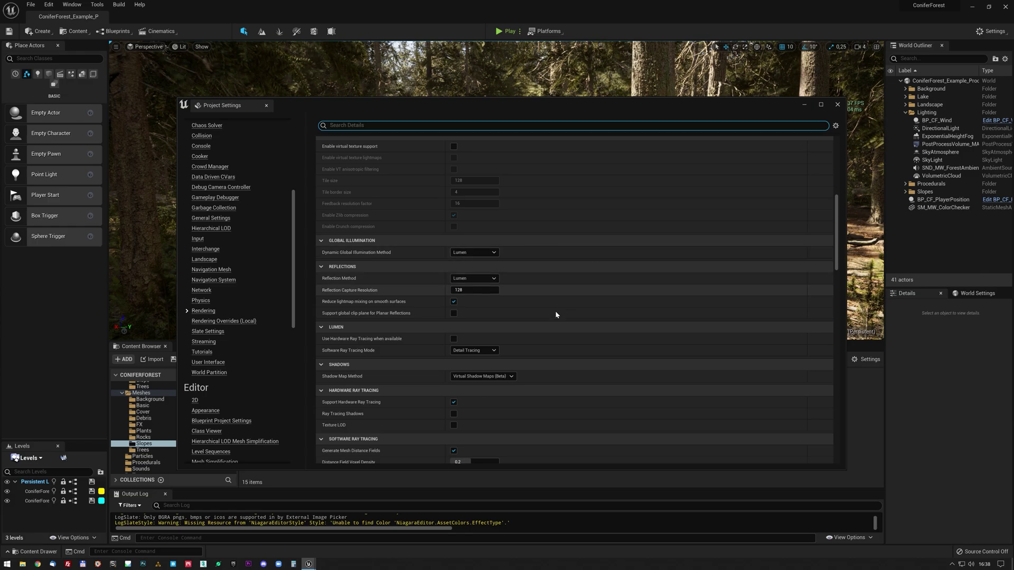
left_click_drag(837, 261, 838, 281)
left_click(472, 273)
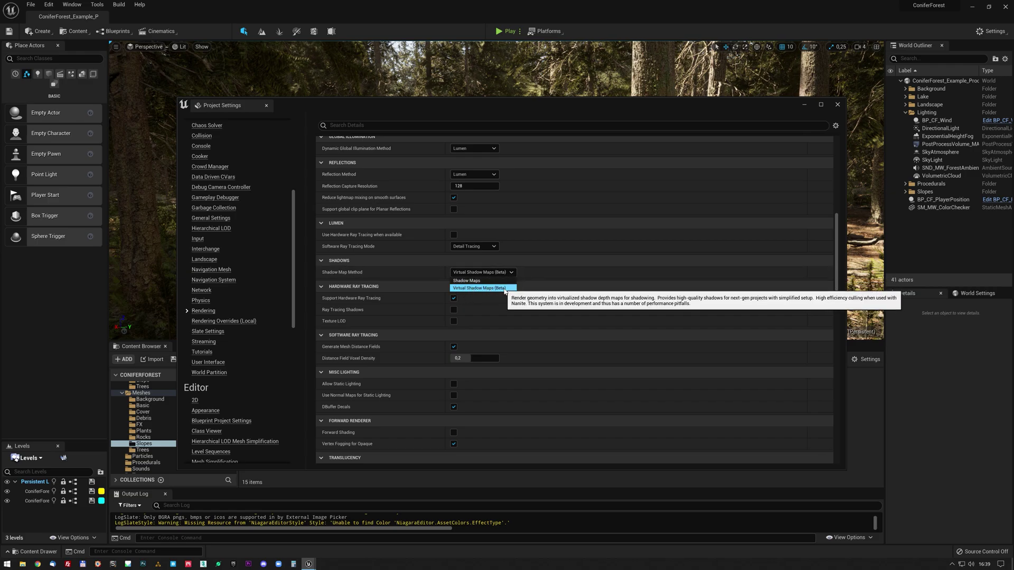
left_click(457, 288)
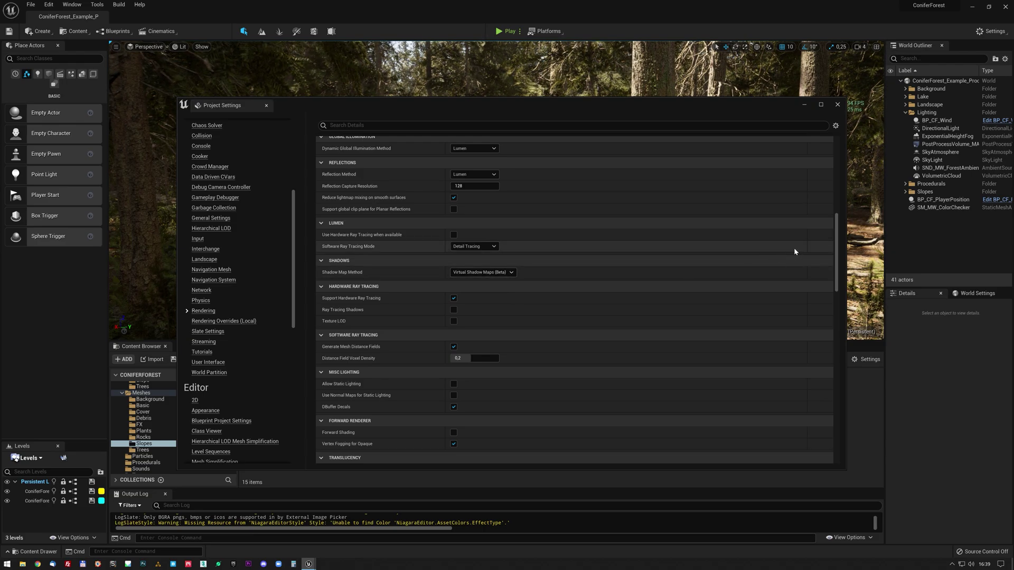
- Close Project Settings and select the forest's directional light
left_click(837, 105)
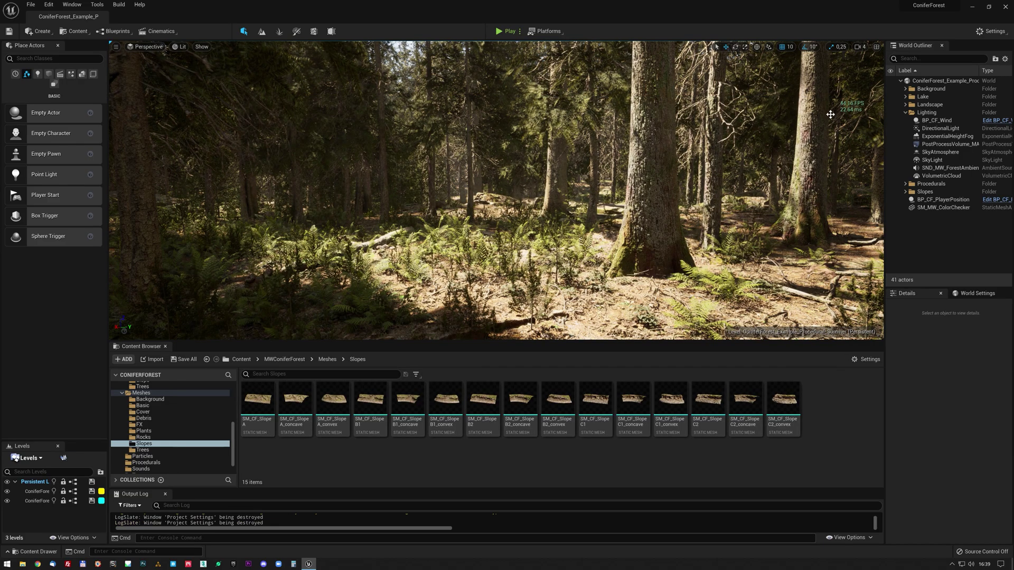
left_click_drag(494, 233, 547, 285)
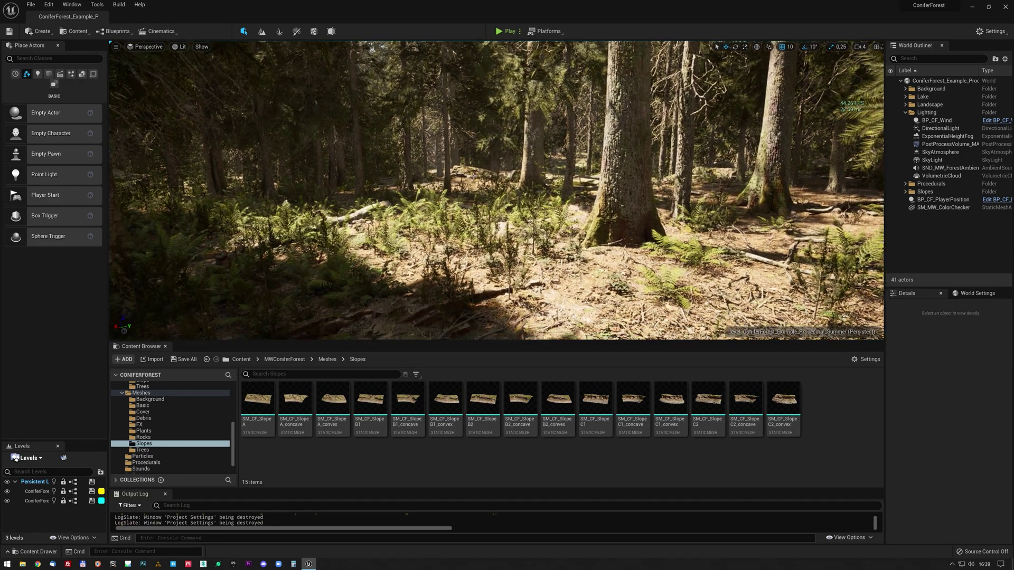
mouse_move(547, 285)
left_mouse_down()
mouse_move(507, 282)
mouse_move(535, 224)
mouse_move(520, 225)
left_mouse_up()
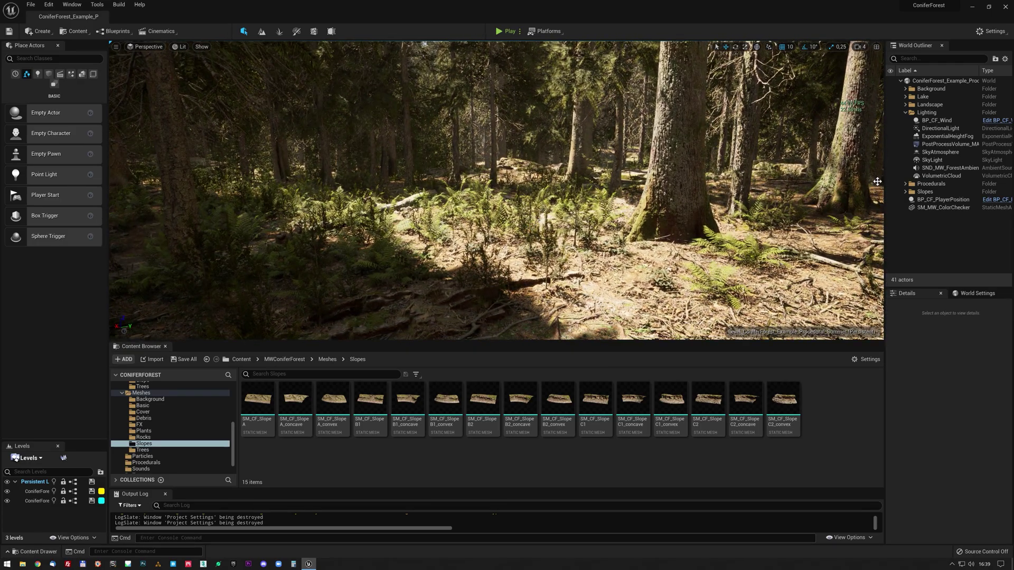
left_click(940, 128)
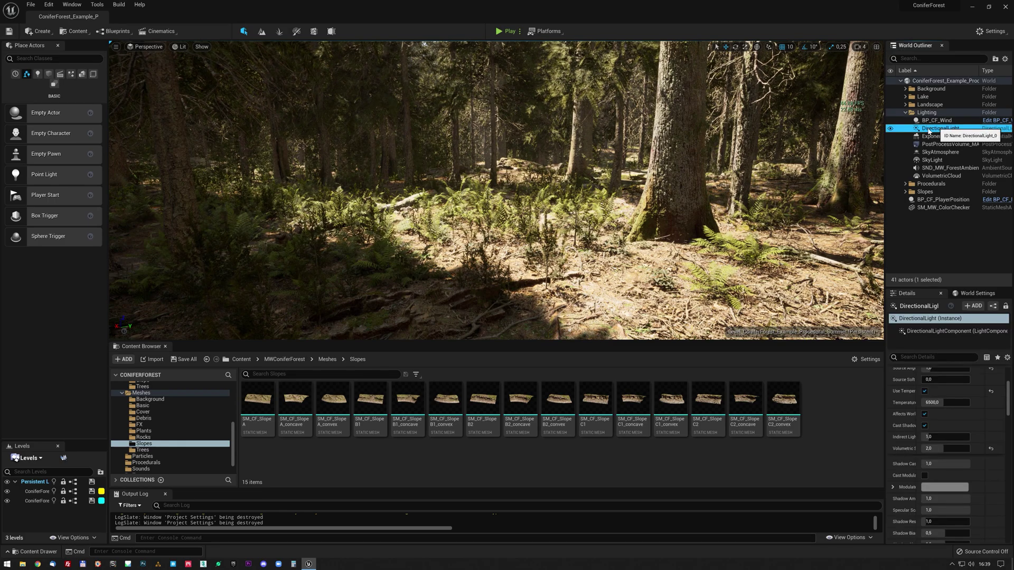
- Edit the sun's Intensity and Contact Shadow Length, then review its shadow sections
scroll(1008, 378, "up", 4)
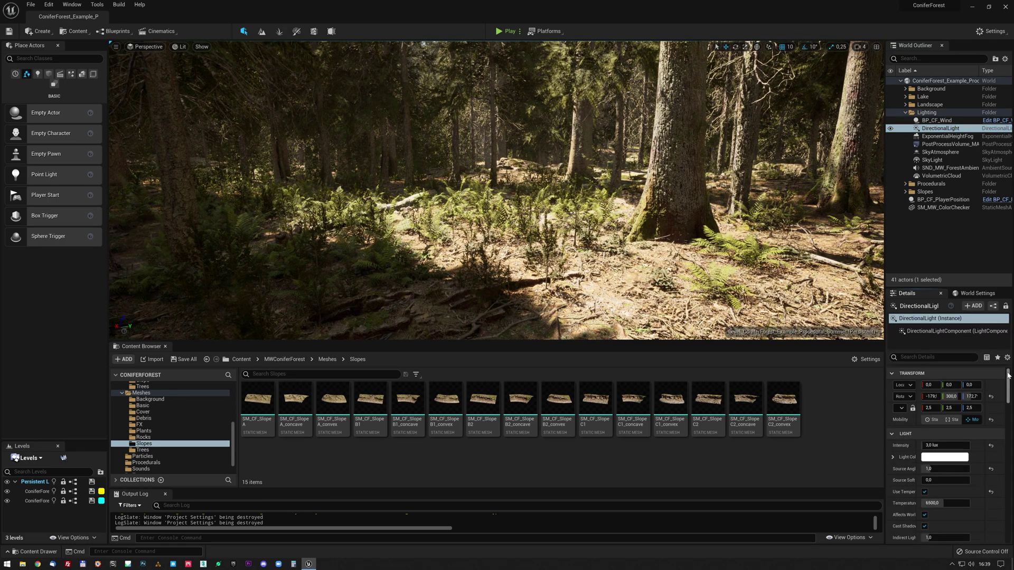
scroll(1009, 379, "down", 1)
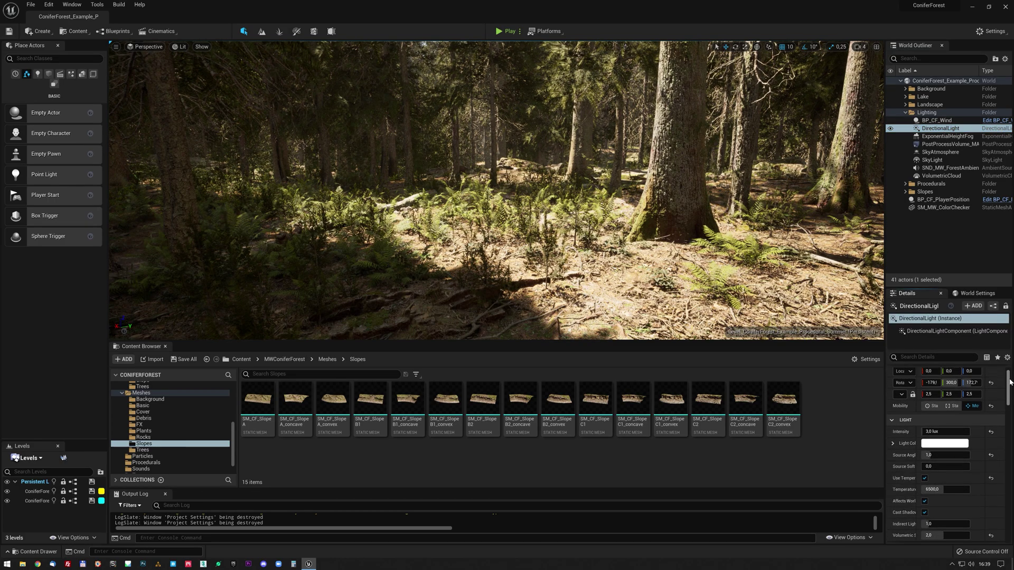
scroll(1009, 382, "up", 1)
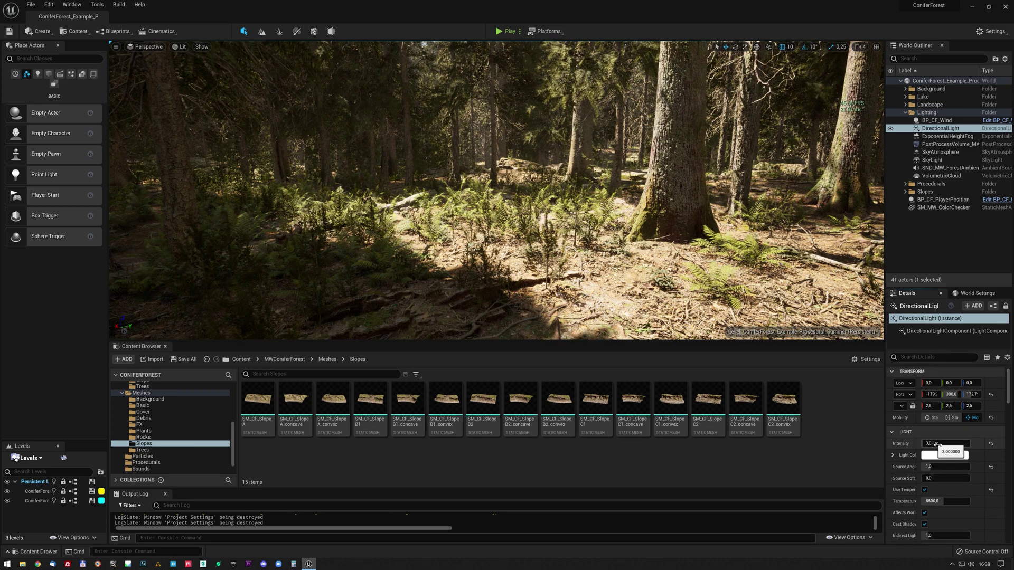
left_click(938, 444)
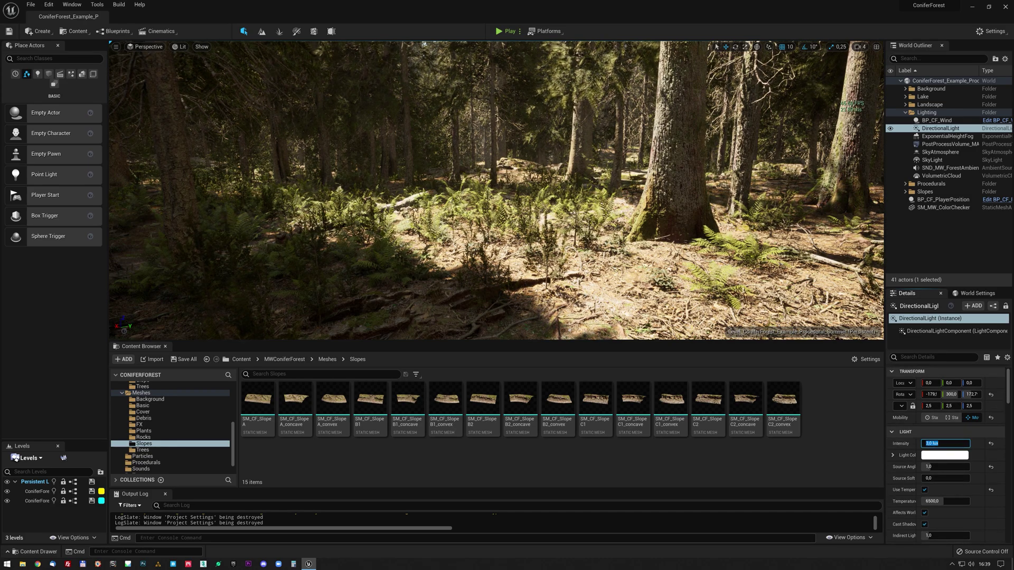
left_click_drag(1009, 396, 1009, 421)
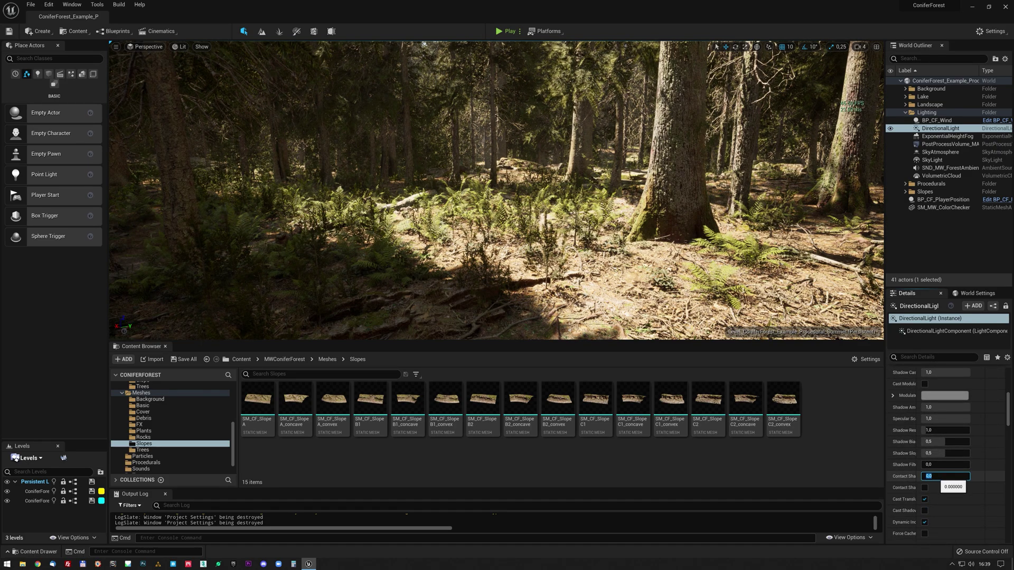
left_click(937, 476)
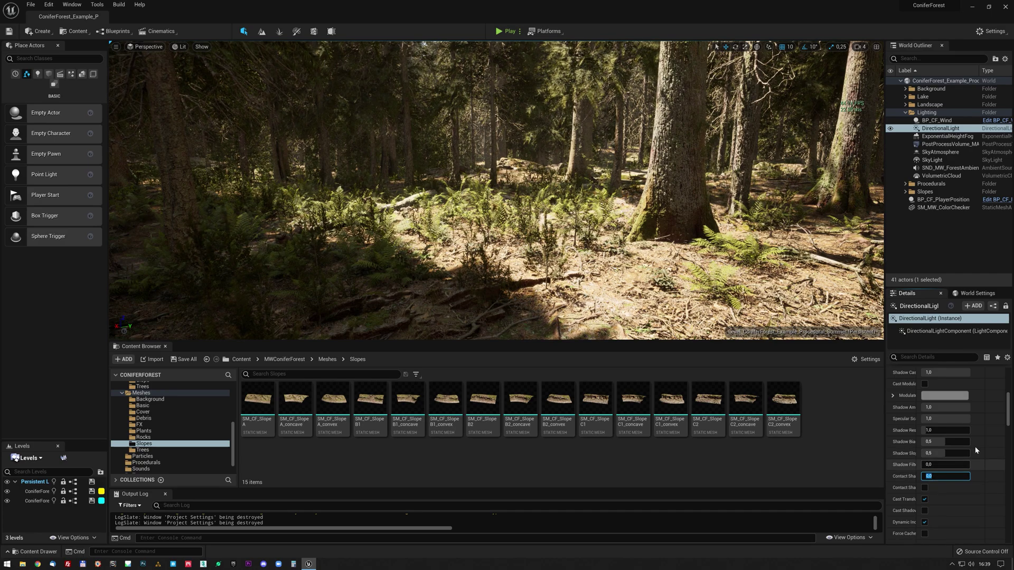
left_click_drag(1009, 419, 1008, 471)
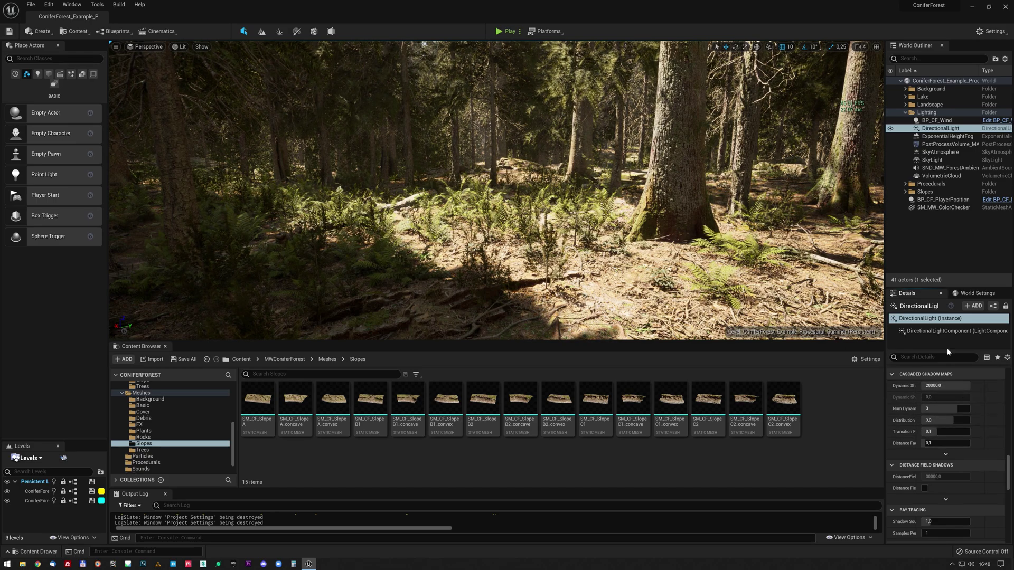
- Review PostProcessVolume_MASTER's Exposure (compensation 0.5, min brightness 0.125) and Film settings, then look down
left_click(954, 145)
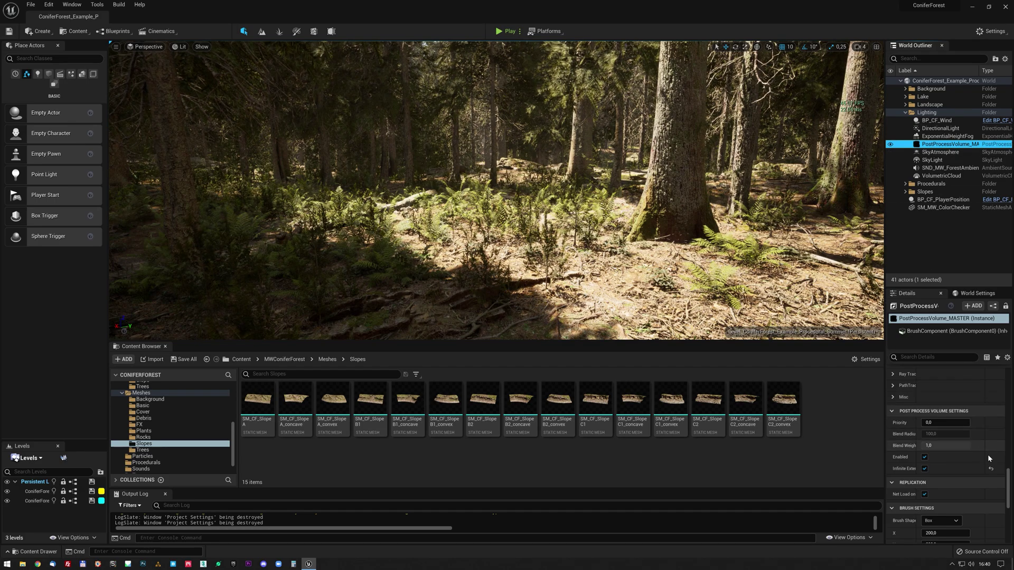
scroll(1009, 471, "up", 1)
left_click_drag(1008, 472, 1002, 381)
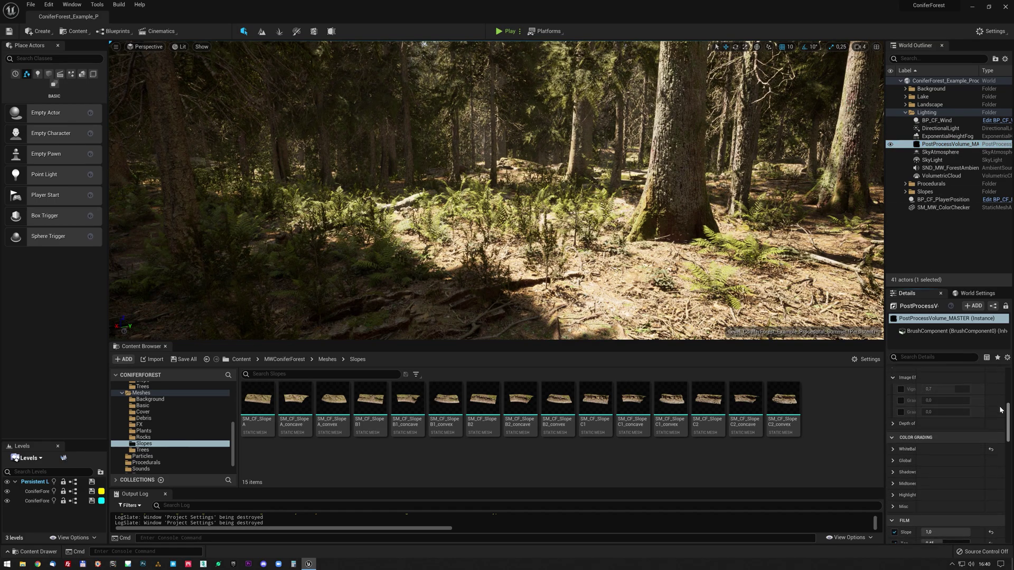
scroll(919, 406, "down", 1)
left_click_drag(920, 406, 936, 406)
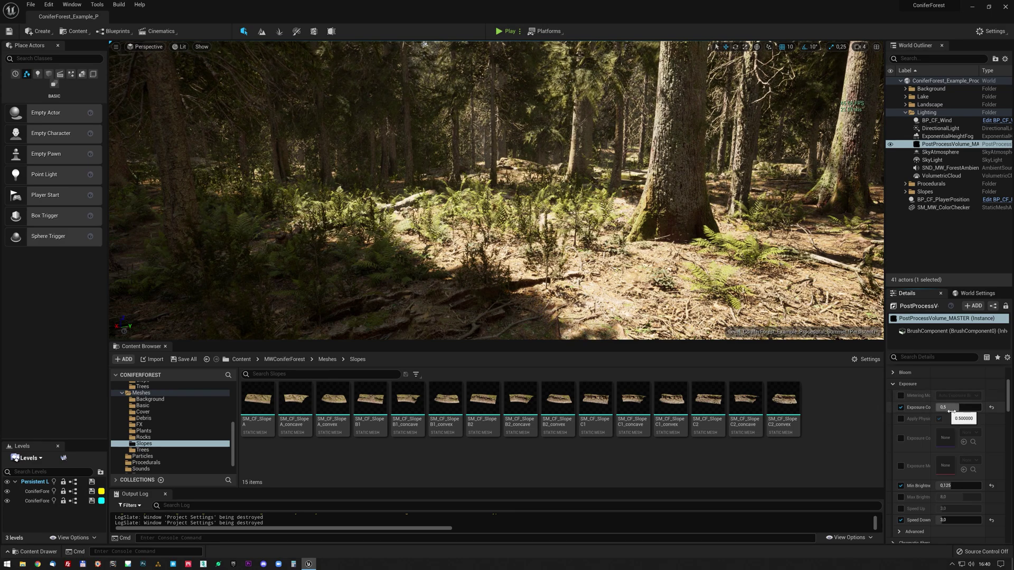
scroll(933, 446, "down", 1)
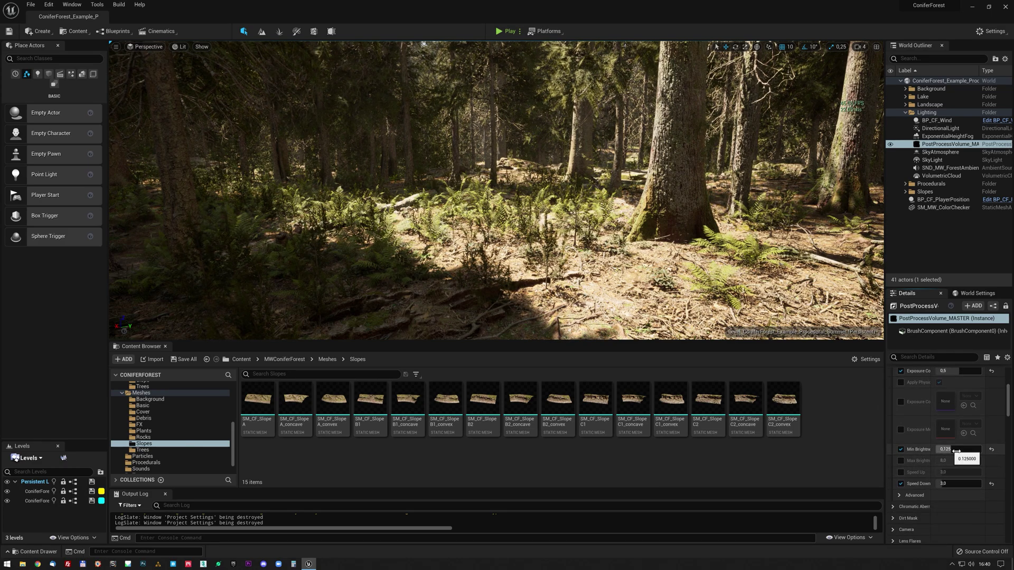
left_click_drag(1009, 412, 1000, 440)
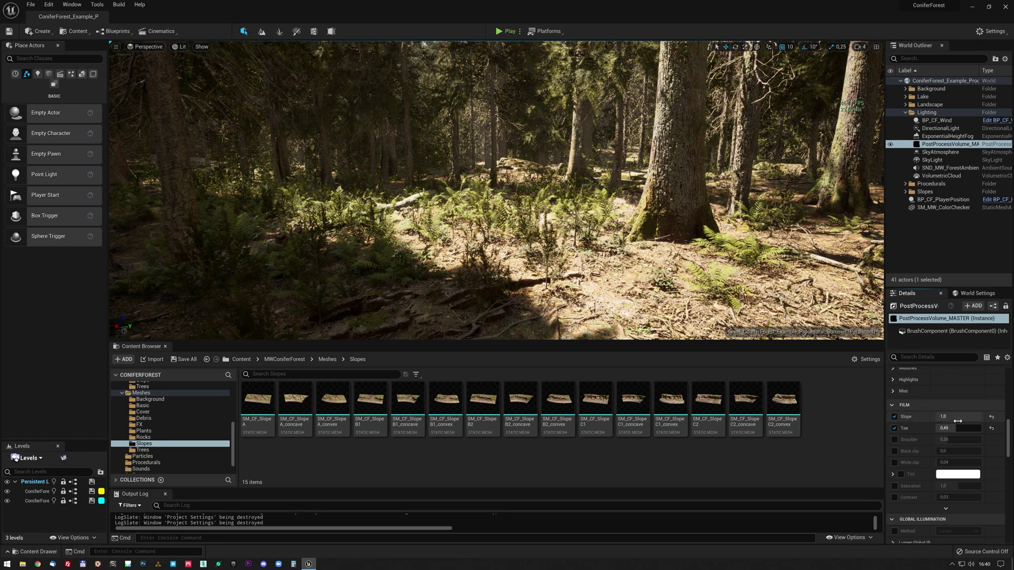
right_click_drag(778, 331, 782, 370)
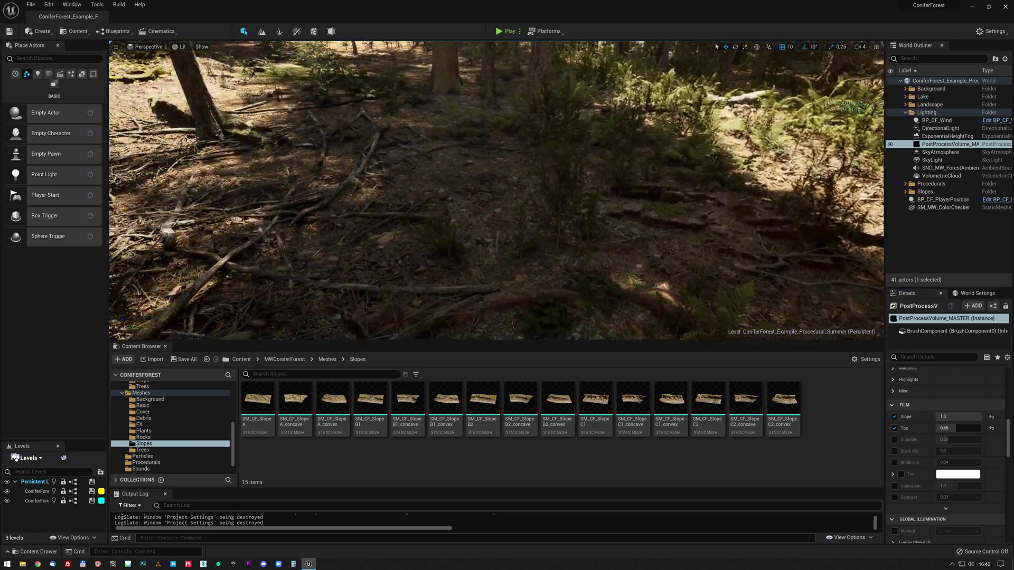
- Look over the forest floor and expand the post-process Color Grading > Global settings
right_click_drag(501, 269, 501, 269)
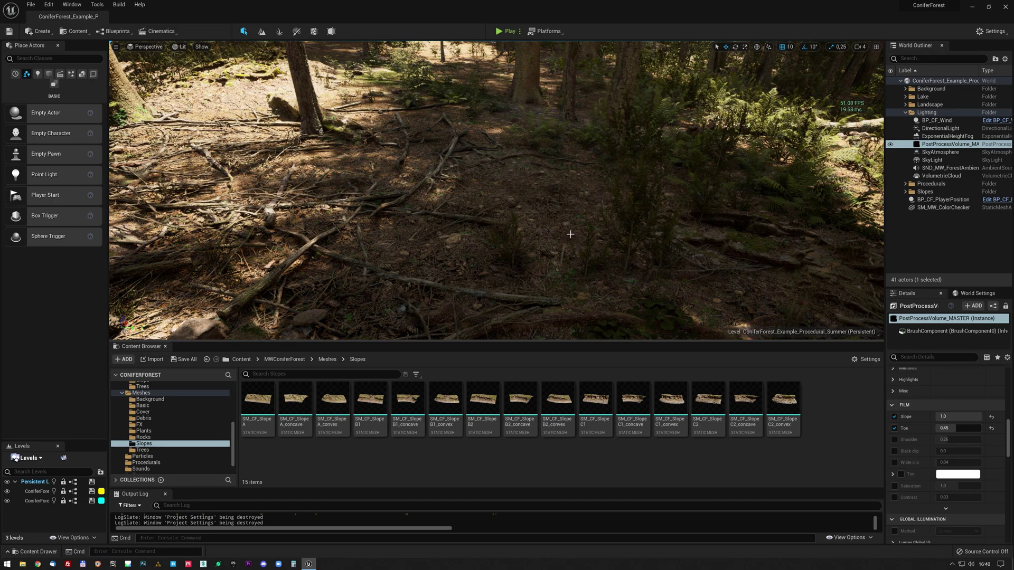
right_click_drag(572, 238, 470, 239)
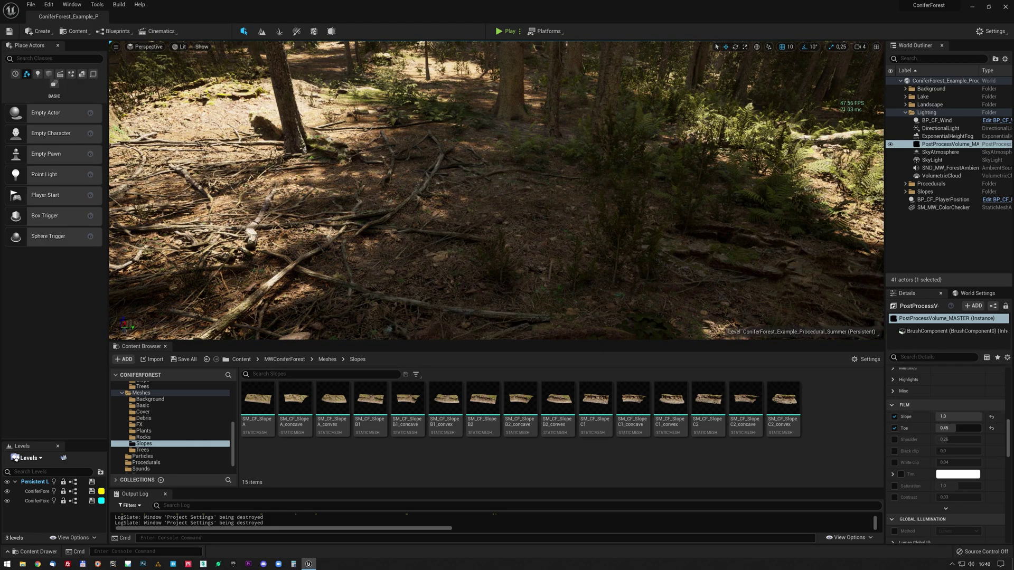
left_click_drag(1007, 426, 1008, 415)
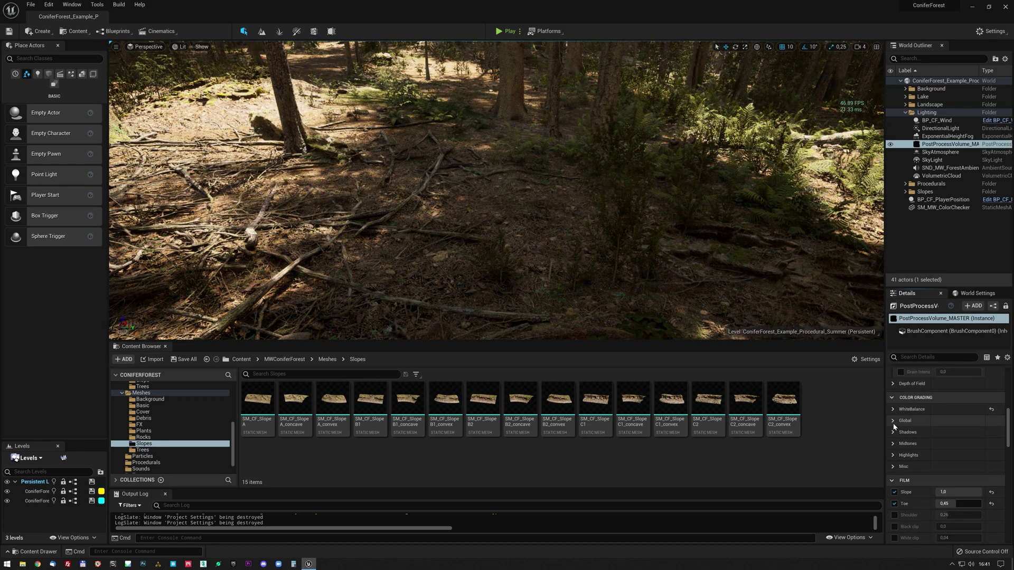
left_click(919, 421)
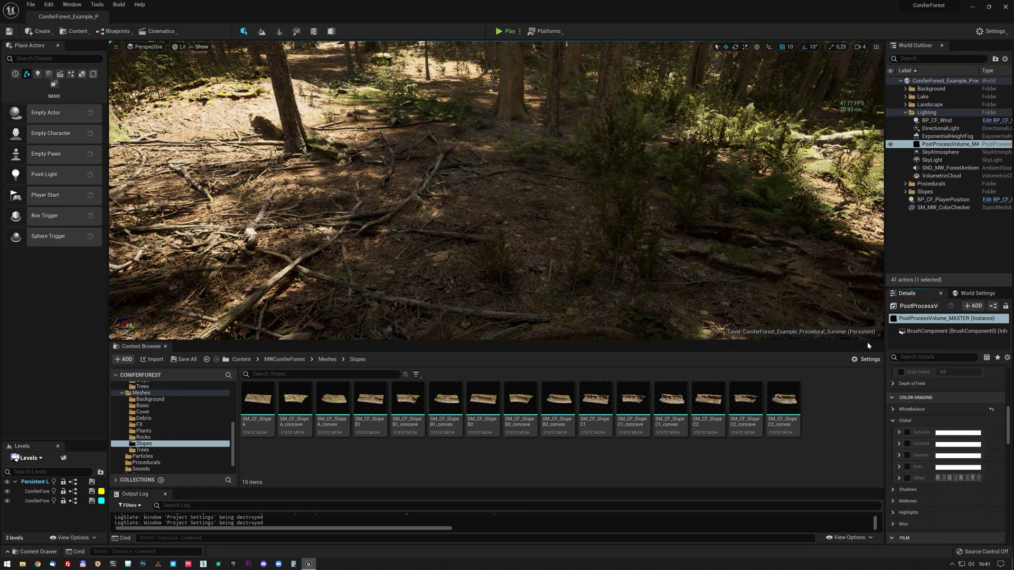
scroll(906, 409, "down", 5)
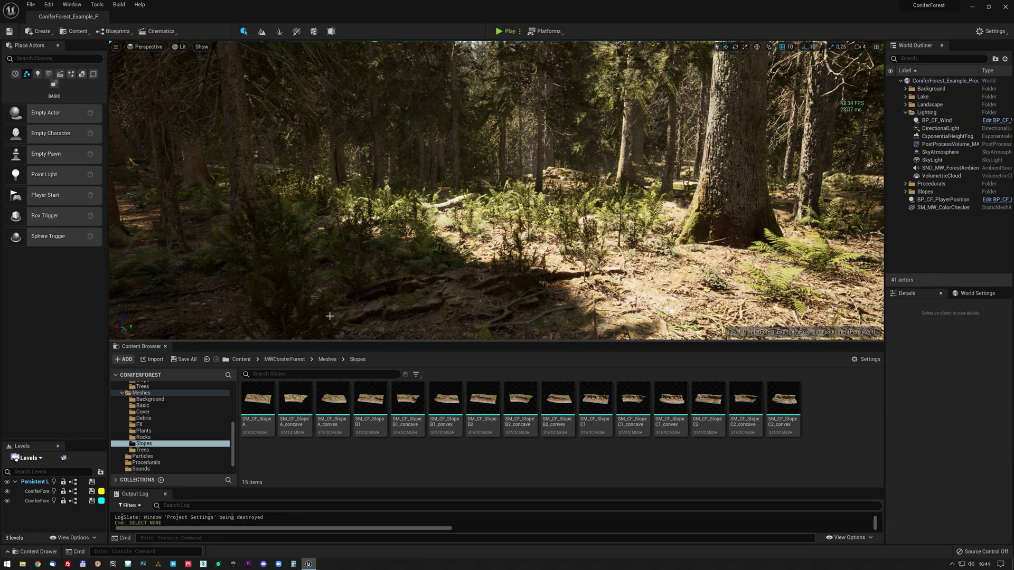
- Show the Procedurals folder and select LGT_CF_Needles
left_click(152, 463)
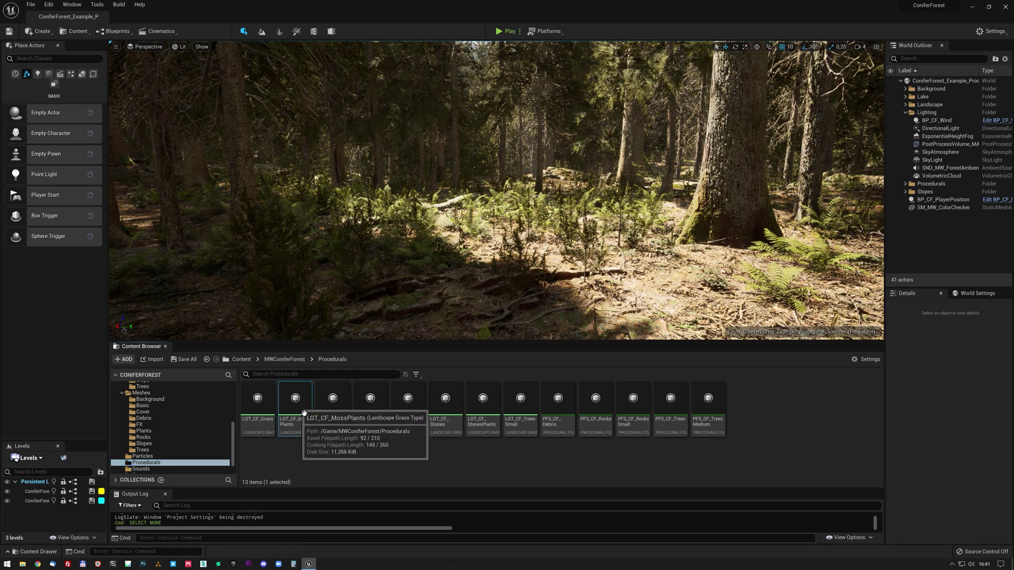
left_click(341, 415)
- Open LGT_CF_Needles, confirm Index [0] has Cast Dynamic Shadow enabled, and close it
double_click(344, 415)
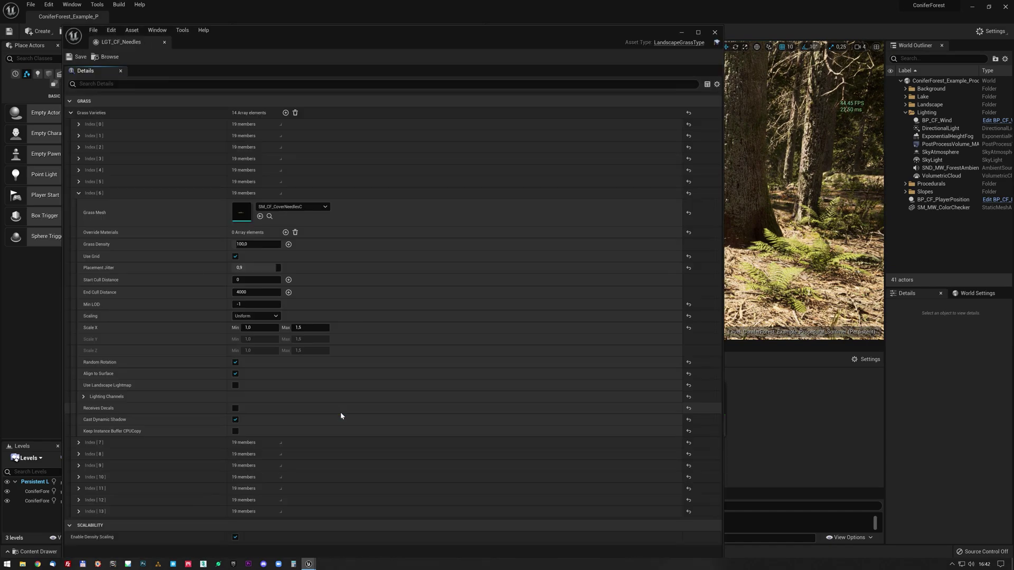
left_click_drag(484, 38, 704, 34)
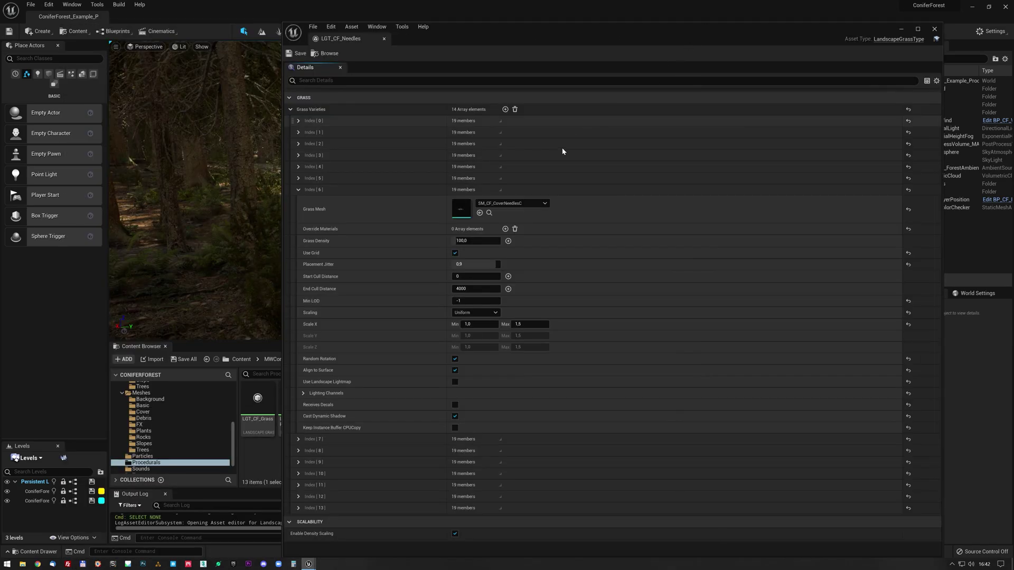
left_click(299, 191)
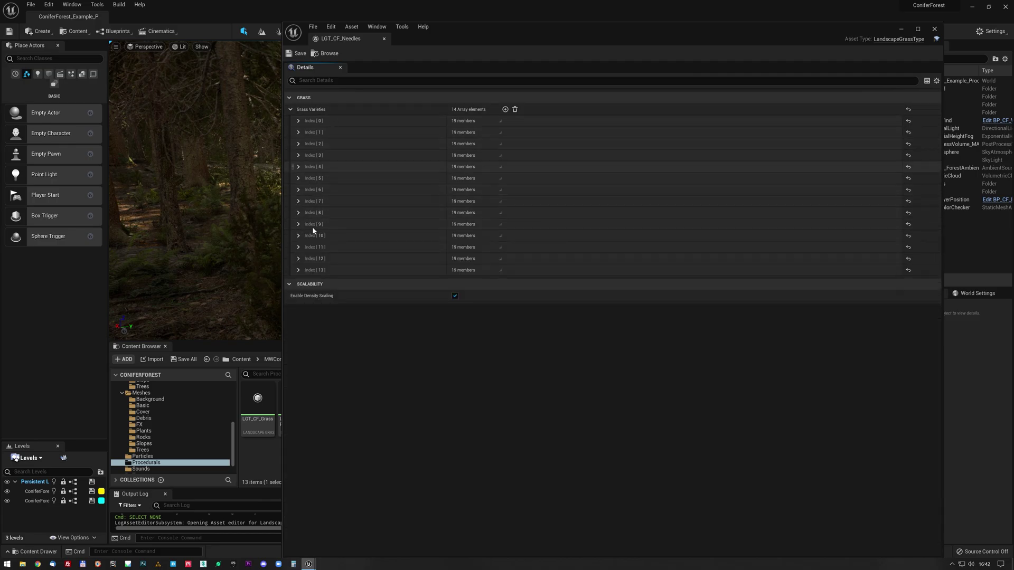
left_click(299, 121)
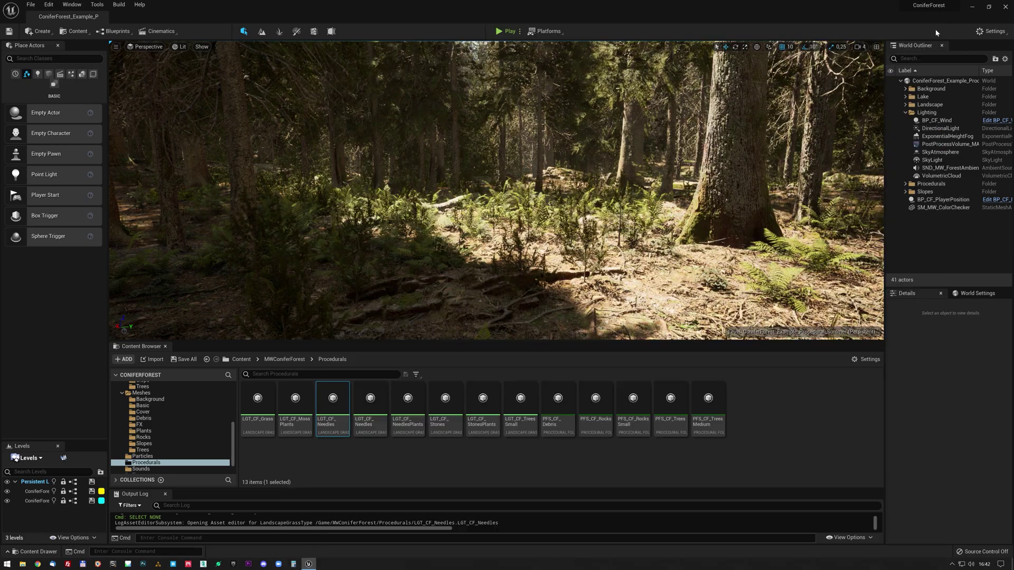
left_click(934, 28)
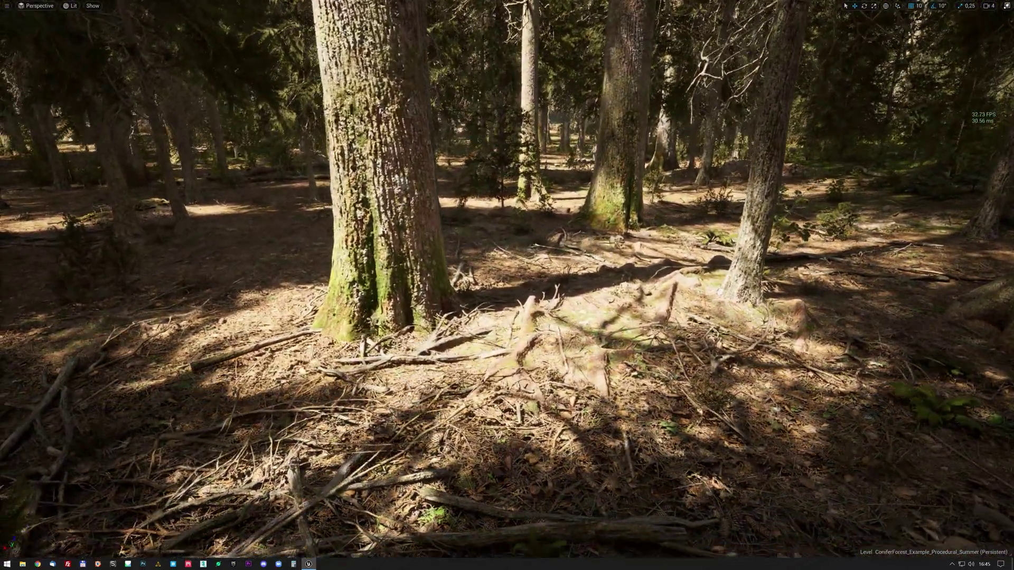
- Raise the viewport camera slightly over the sunlit, needle-covered forest floor
middle_click_drag(561, 233, 561, 211)
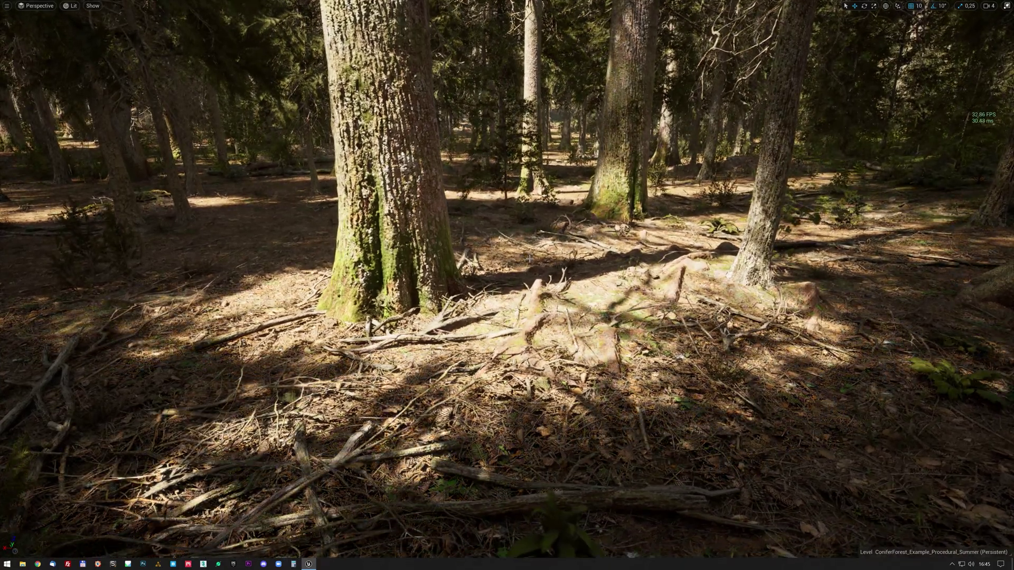